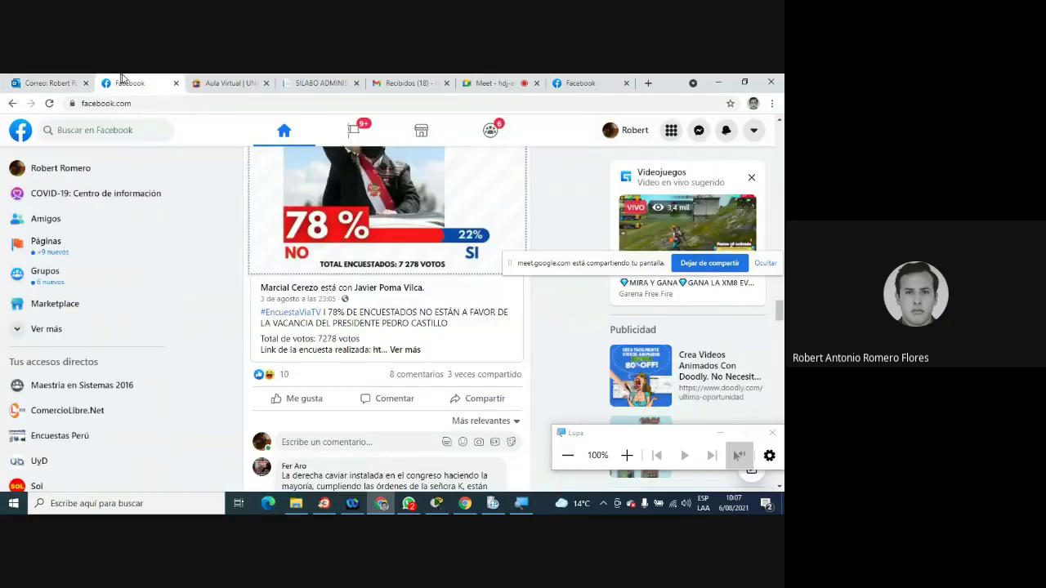
{"action": "left_click", "coordinate": [228, 82]}
{"action": "left_click", "coordinate": [319, 82]}
{"action": "left_click", "coordinate": [409, 81]}
{"action": "left_click", "coordinate": [490, 82]}
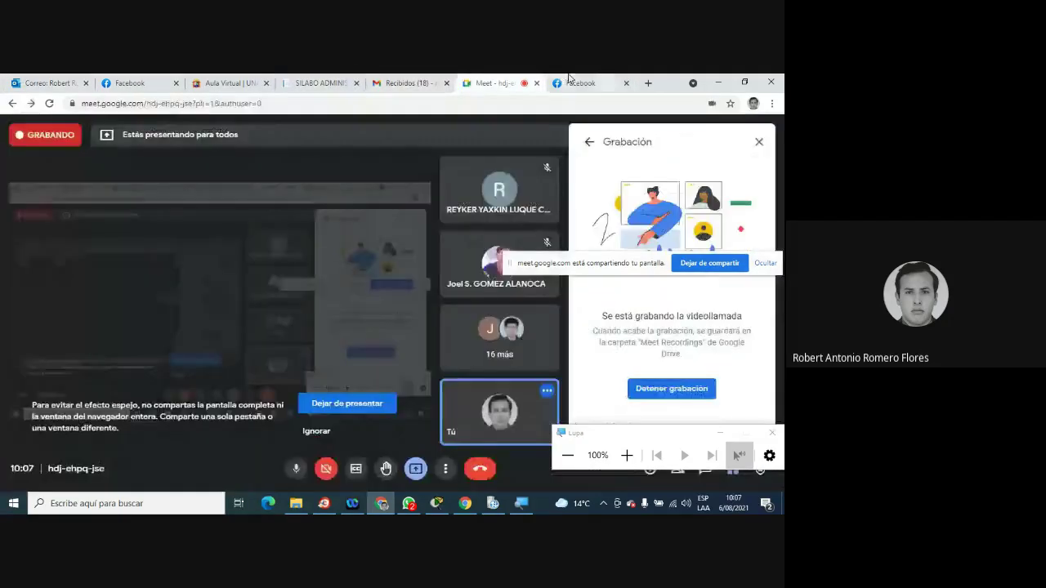
{"action": "left_click", "coordinate": [581, 83]}
Minimize the two browser windows and the WhatsApp window, and switch to Cisco Packet Tracer
{"action": "left_click", "coordinate": [719, 82]}
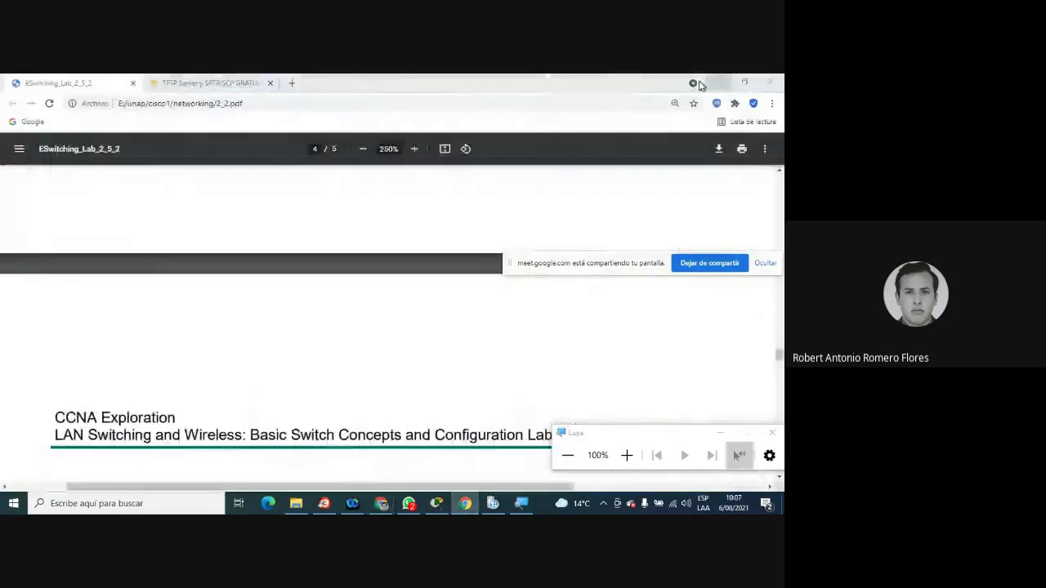
{"action": "left_click", "coordinate": [705, 83]}
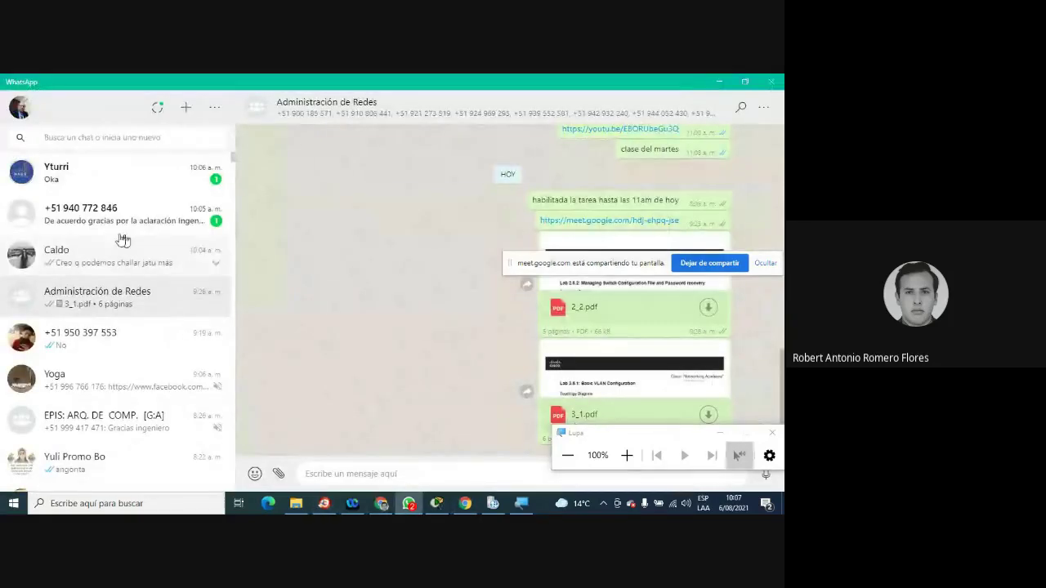
{"action": "left_click", "coordinate": [722, 81]}
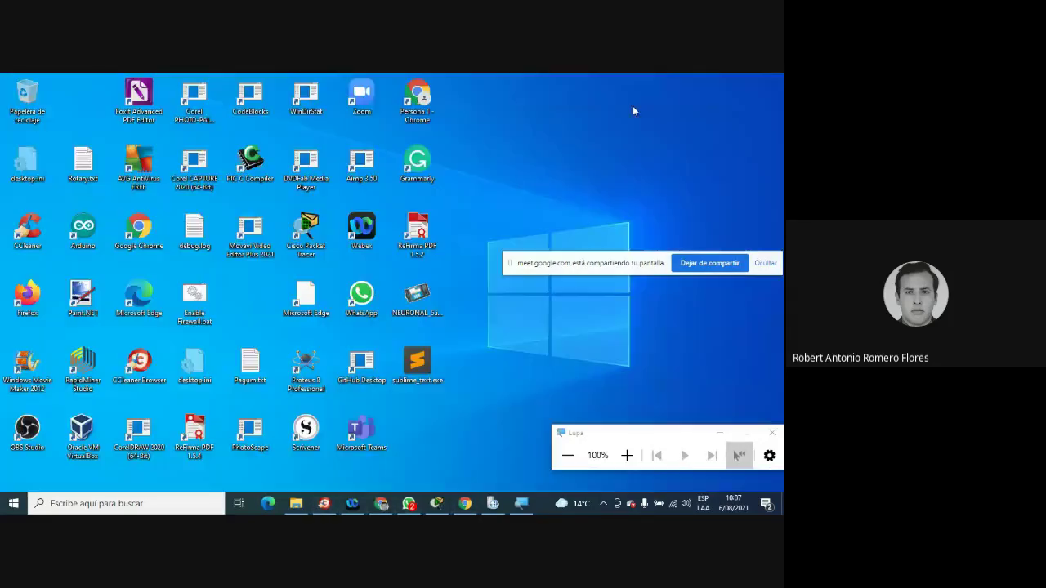
{"action": "left_click", "coordinate": [439, 504]}
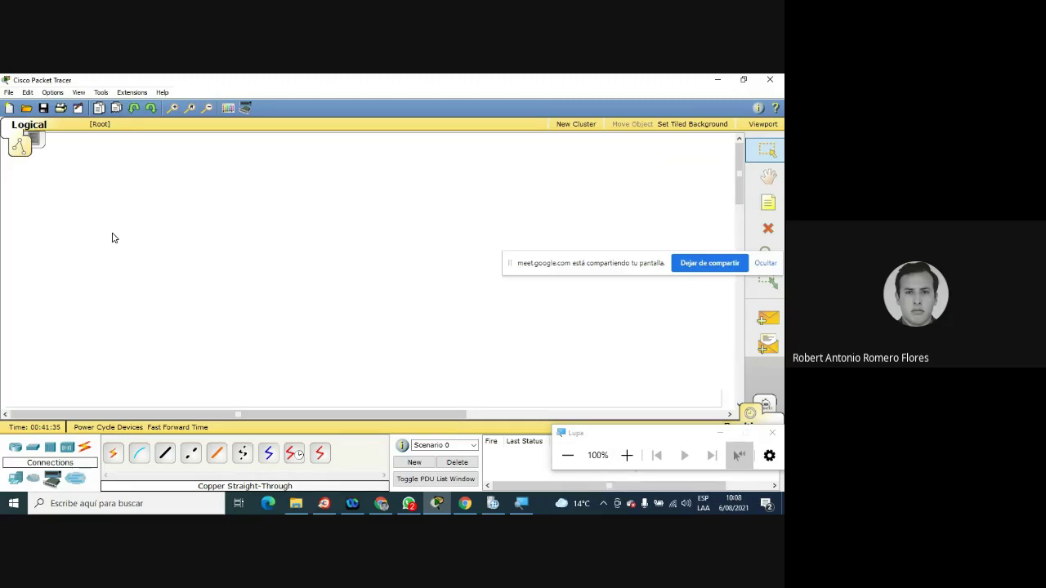
Place three generic PCs in a vertical column on the left of the empty logical workspace, aligning the middle one with the others
{"action": "left_click", "coordinate": [16, 479]}
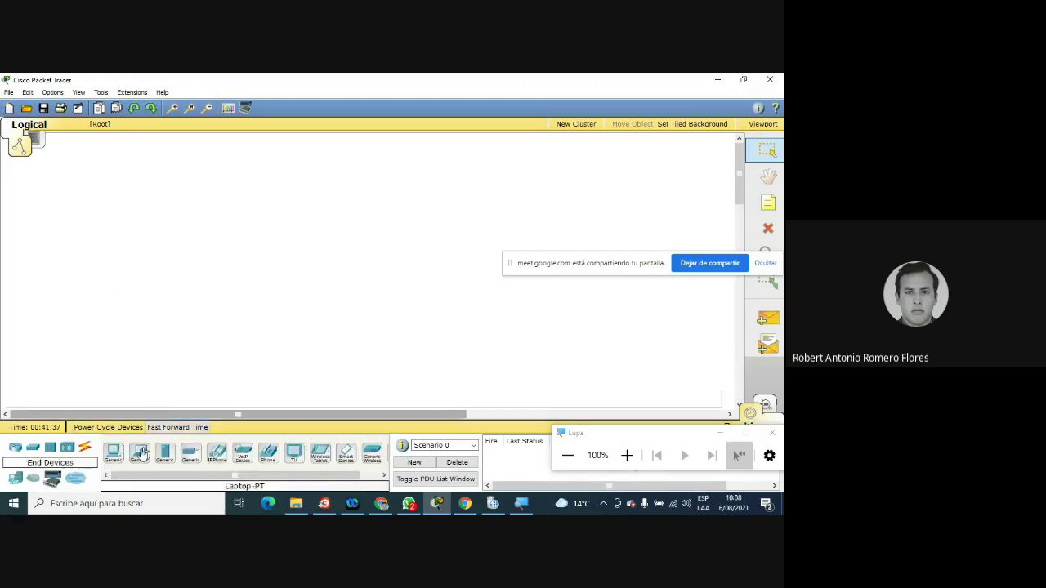
{"action": "left_click", "coordinate": [113, 452]}
{"action": "left_click", "coordinate": [91, 206]}
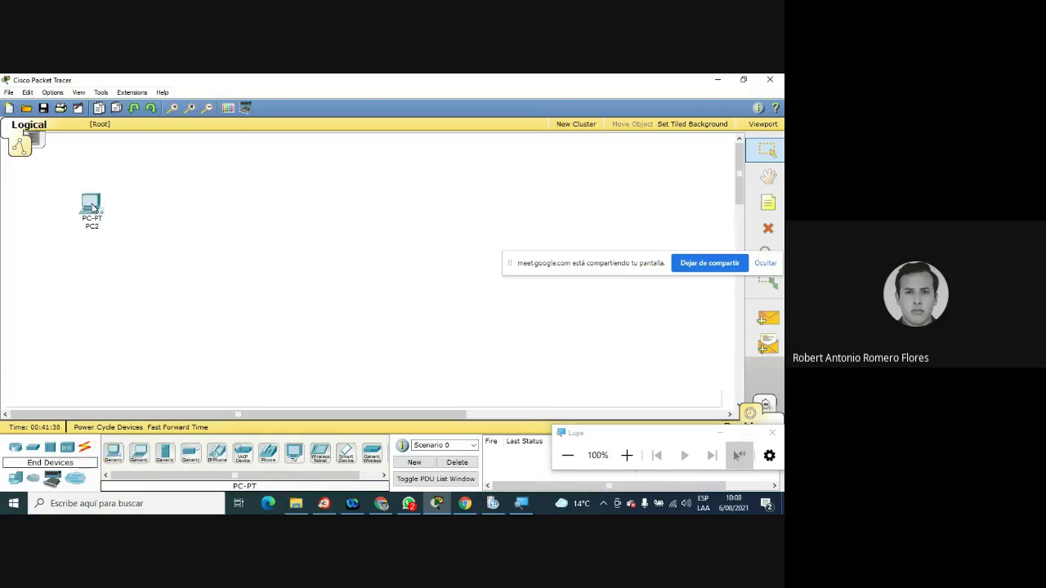
{"action": "left_click", "coordinate": [113, 452]}
{"action": "left_click", "coordinate": [80, 275]}
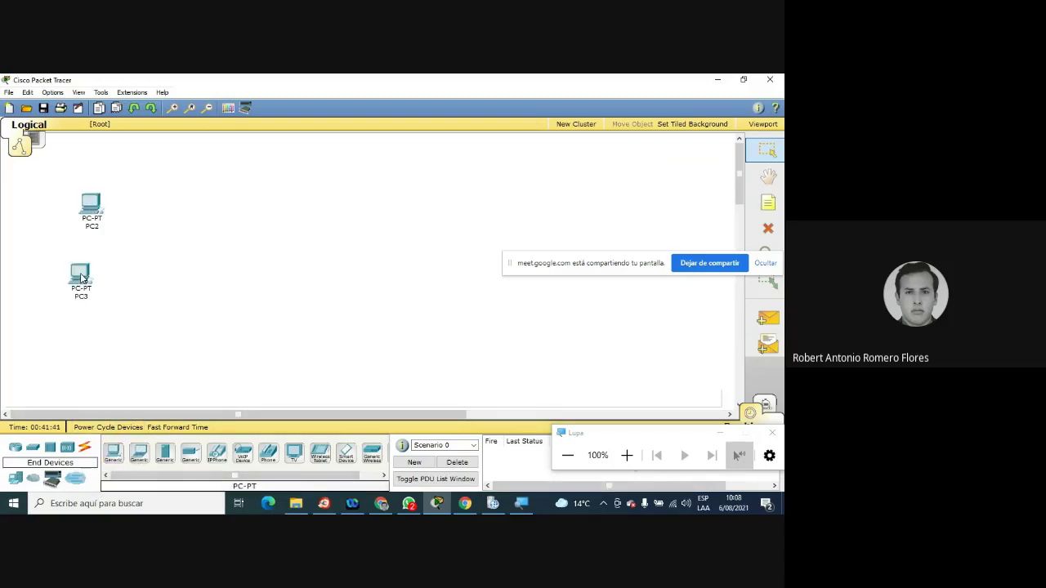
{"action": "left_click", "coordinate": [113, 452]}
{"action": "left_click", "coordinate": [85, 344]}
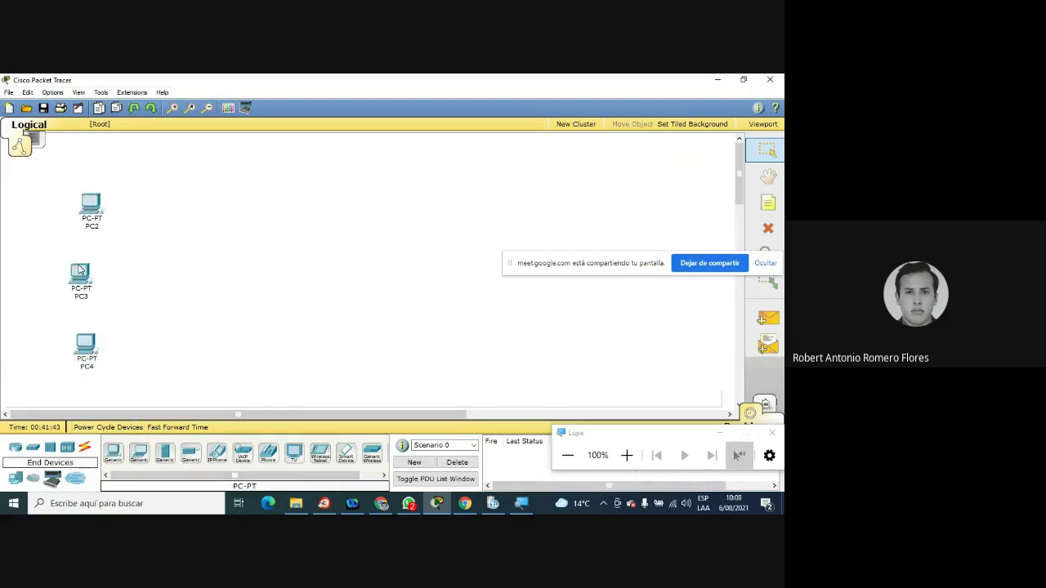
{"action": "mouse_move", "coordinate": [80, 270]}
{"action": "left_mouse_down"}
{"action": "mouse_move", "coordinate": [98, 275]}
{"action": "mouse_move", "coordinate": [89, 267]}
{"action": "left_mouse_up"}
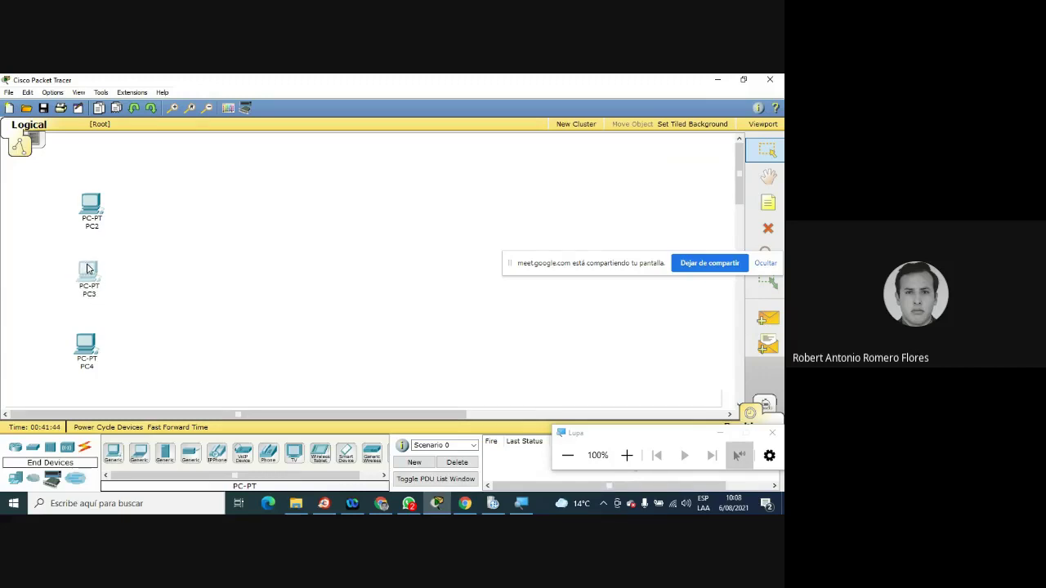
{"action": "left_click", "coordinate": [93, 207]}
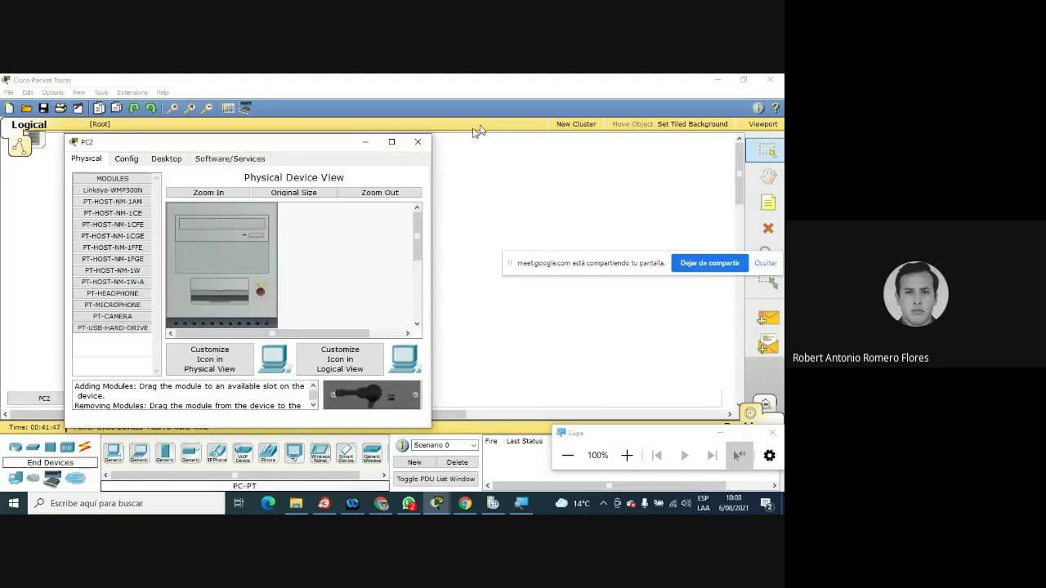
{"action": "left_click", "coordinate": [421, 145]}
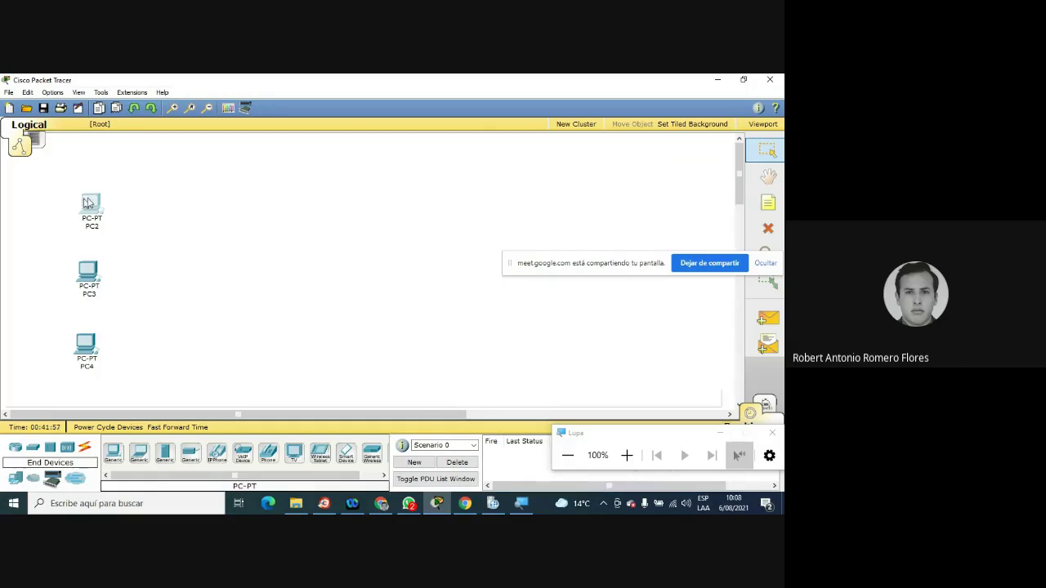
Add three 2960-24TT switches in a triangle to the right of the PCs, one above and two below
{"action": "left_click", "coordinate": [33, 448]}
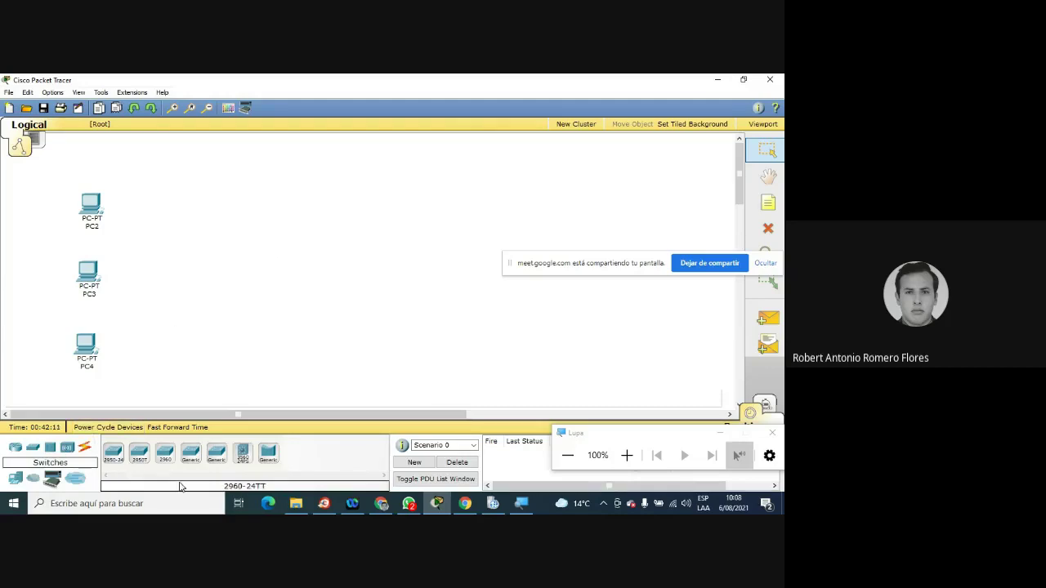
{"action": "left_click", "coordinate": [165, 453]}
{"action": "left_click", "coordinate": [253, 206]}
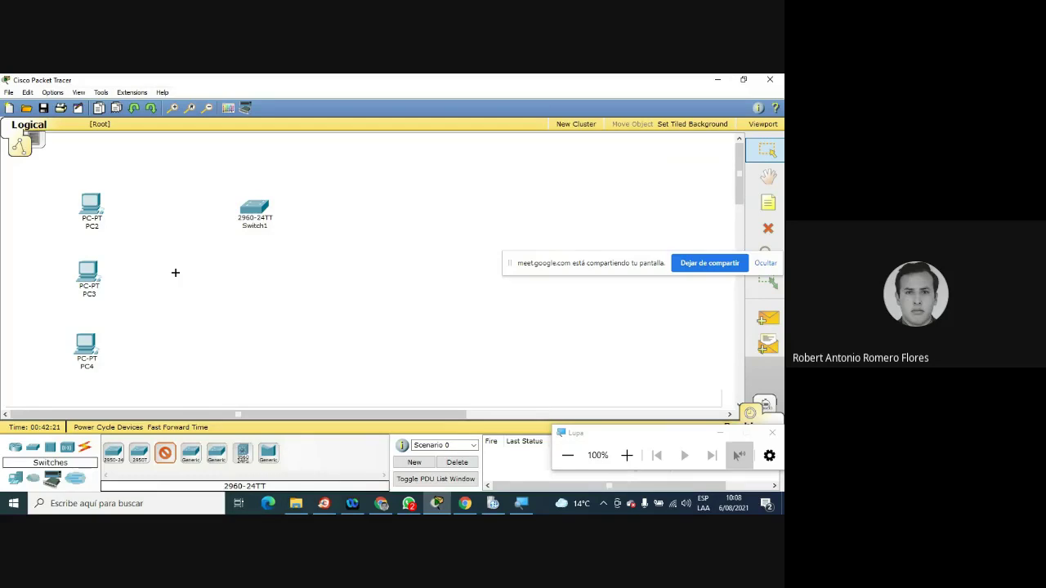
{"action": "left_click", "coordinate": [175, 272]}
{"action": "left_click", "coordinate": [164, 457]}
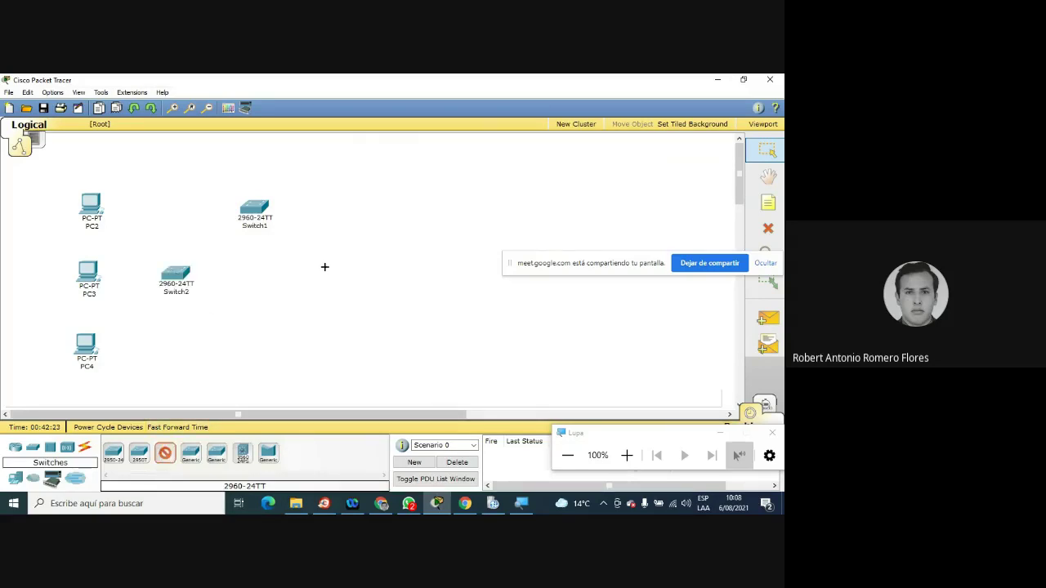
{"action": "left_click", "coordinate": [319, 270]}
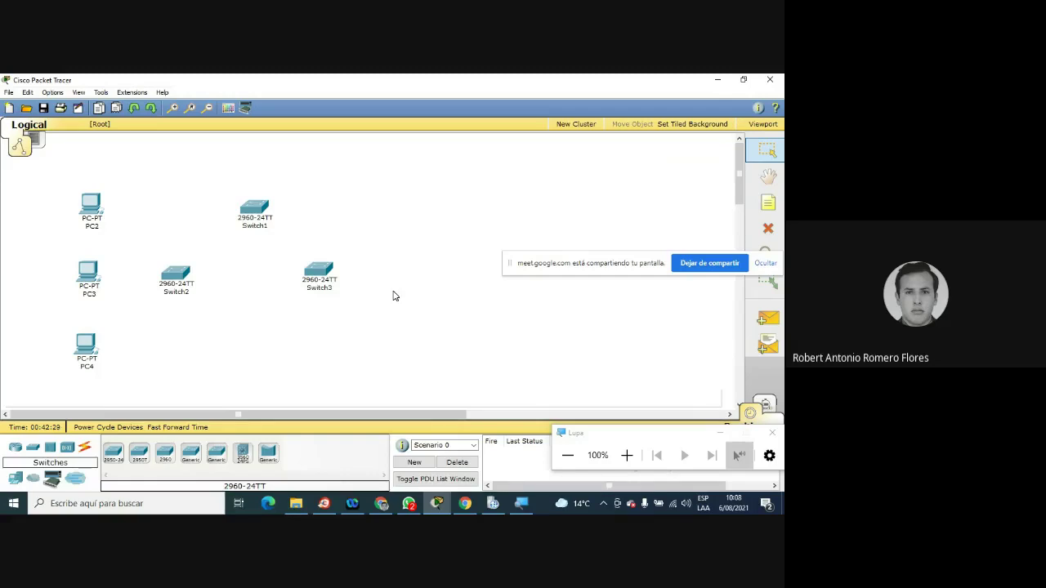
Place three more generic PCs in a column to the right of the switches and align the lower two with the upper one
{"action": "left_click", "coordinate": [19, 479]}
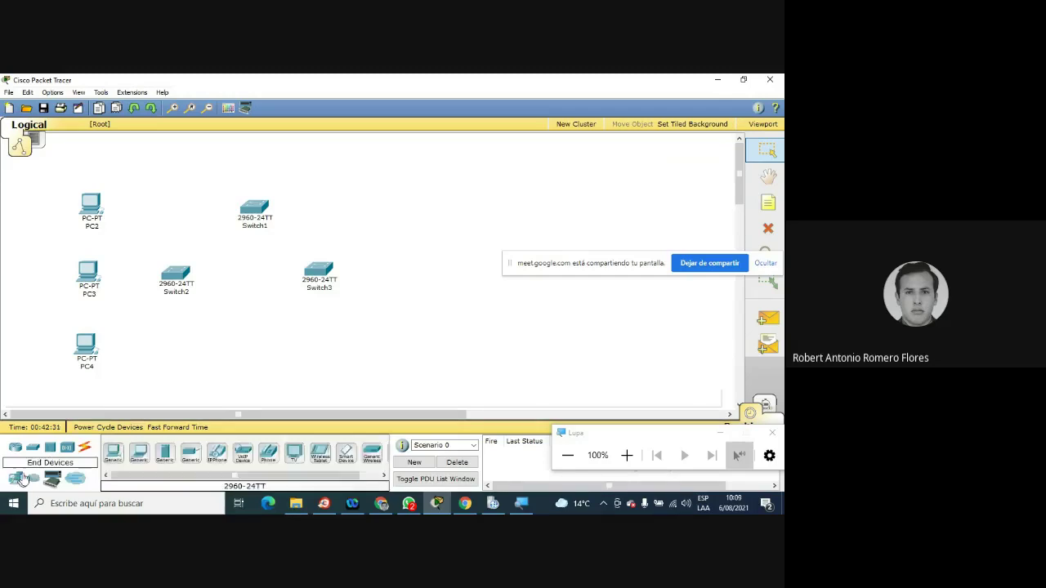
{"action": "left_click", "coordinate": [113, 452]}
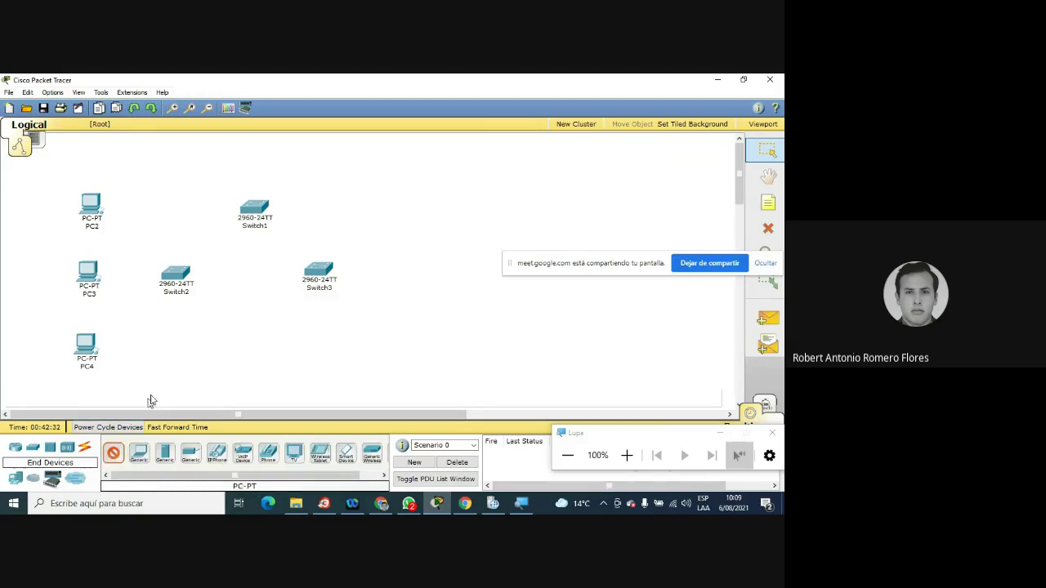
{"action": "left_click", "coordinate": [411, 189]}
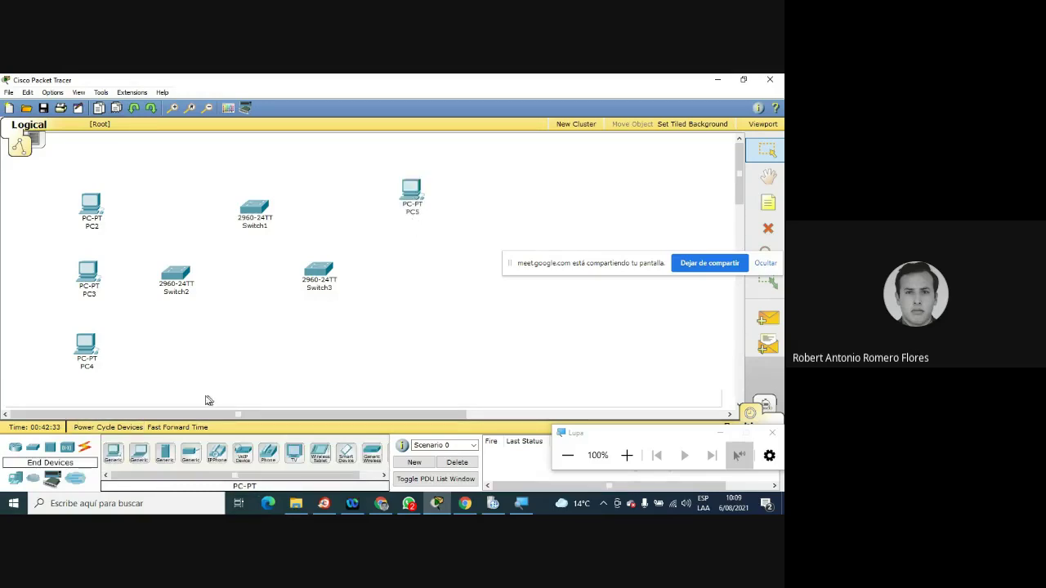
{"action": "left_click", "coordinate": [395, 265]}
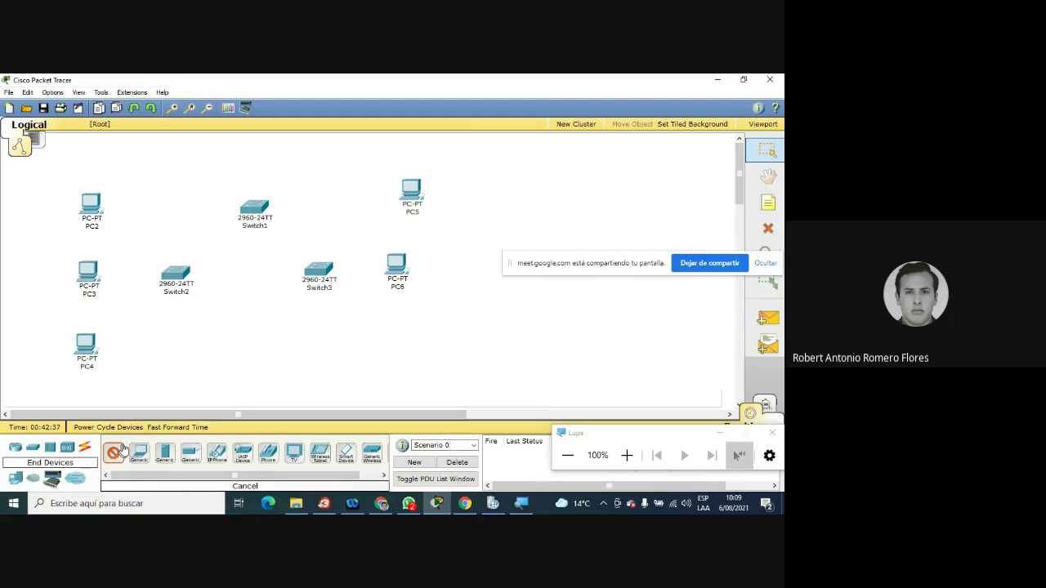
{"action": "left_click", "coordinate": [390, 339]}
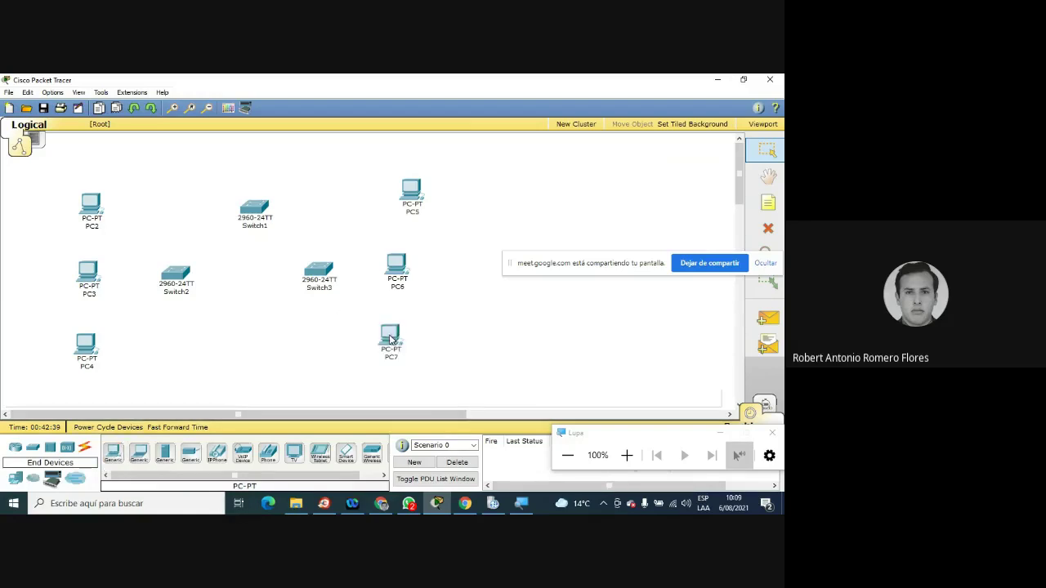
{"action": "left_click_drag", "start_coordinate": [390, 339], "coordinate": [411, 344]}
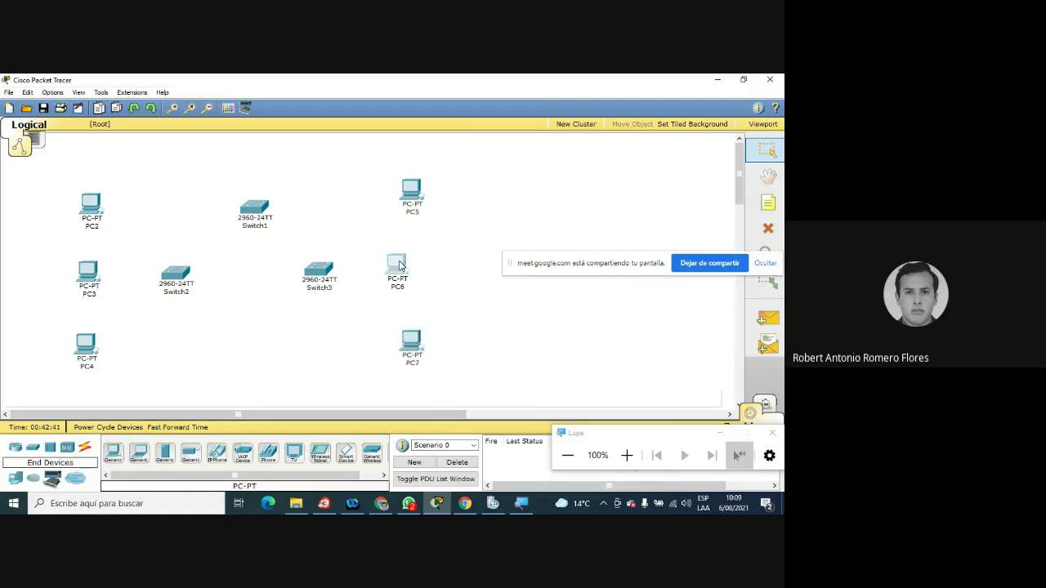
{"action": "left_click_drag", "start_coordinate": [400, 266], "coordinate": [413, 264]}
Move the screen-sharing bar clear of the upper drawing area and shift the upper switch slightly to the left
{"action": "left_click_drag", "start_coordinate": [531, 261], "coordinate": [532, 373]}
{"action": "left_click", "coordinate": [474, 270]}
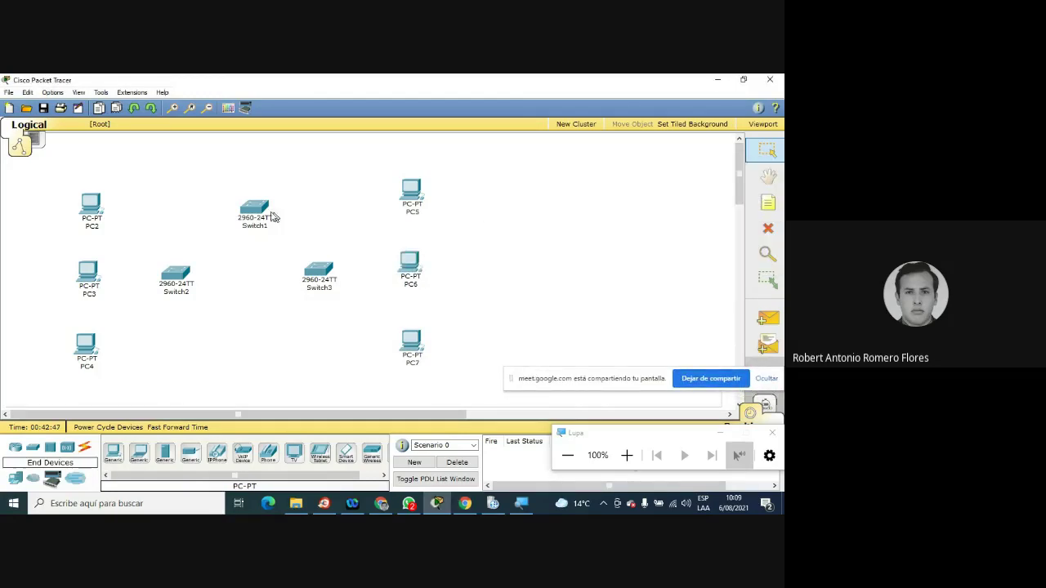
{"action": "left_click_drag", "start_coordinate": [273, 217], "coordinate": [264, 219]}
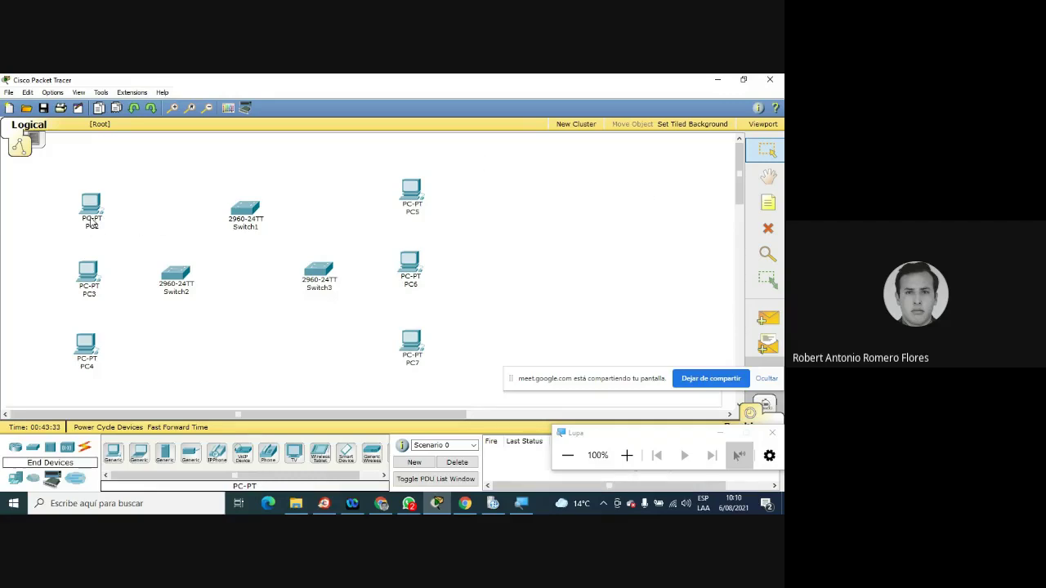
Add a two-line note beside PC2 reading "172.17.10.21" and "VLAN 10"
{"action": "left_click", "coordinate": [768, 202]}
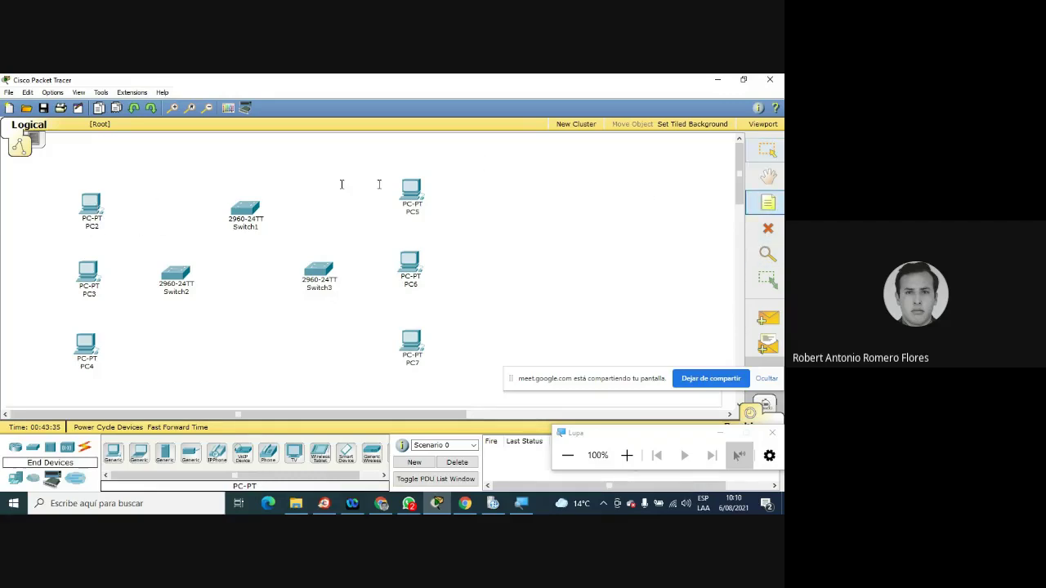
{"action": "left_click", "coordinate": [34, 209]}
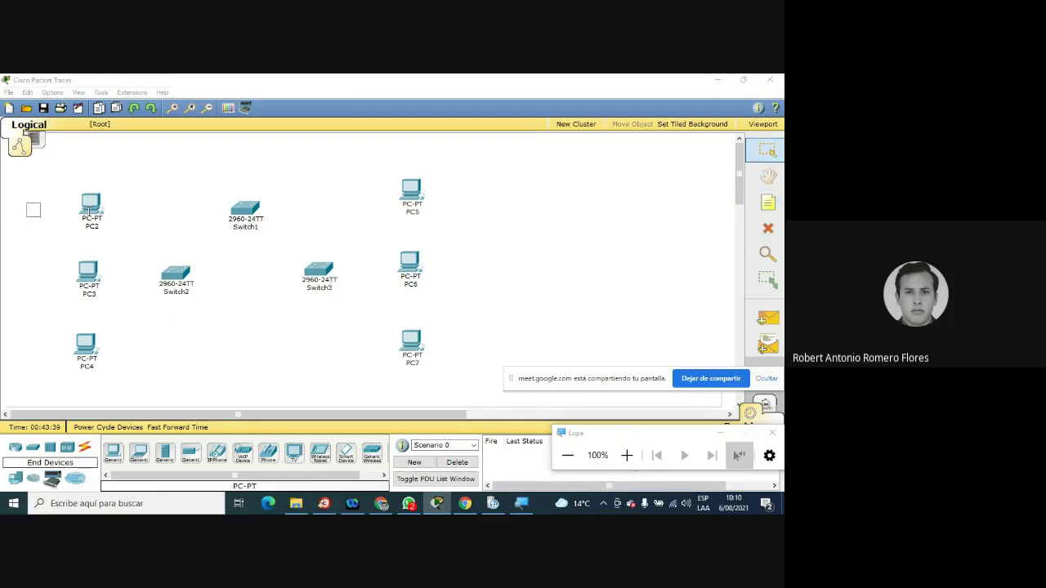
{"action": "type", "text": "172.17.10.21"}
{"action": "key", "text": "Return"}
{"action": "type", "text": "VLAN10"}
{"action": "key", "text": "Left"}
{"action": "key", "text": "Left"}
{"action": "key", "text": "Return"}
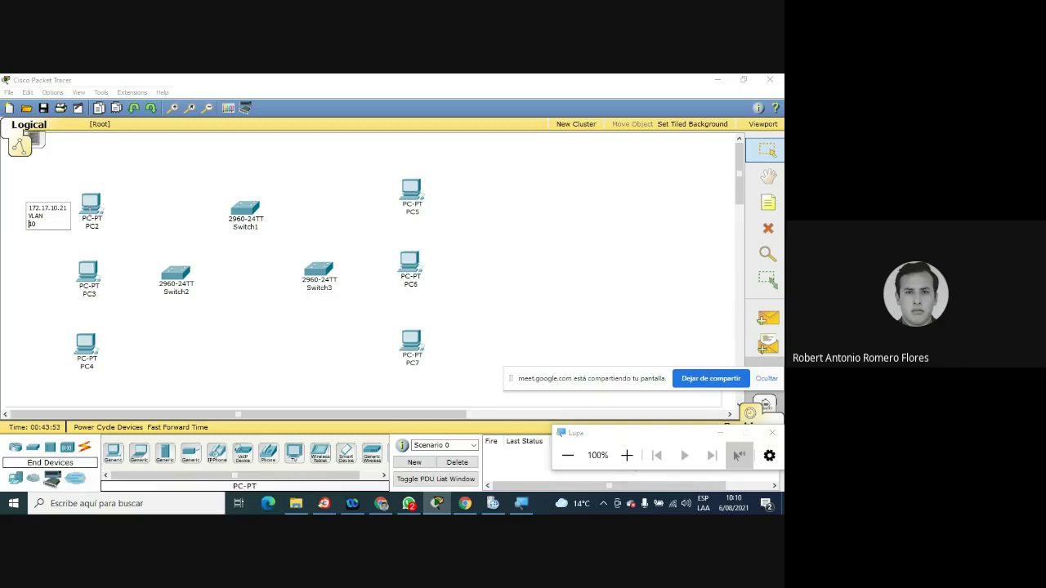
{"action": "key", "text": "BackSpace"}
{"action": "left_click", "coordinate": [111, 197]}
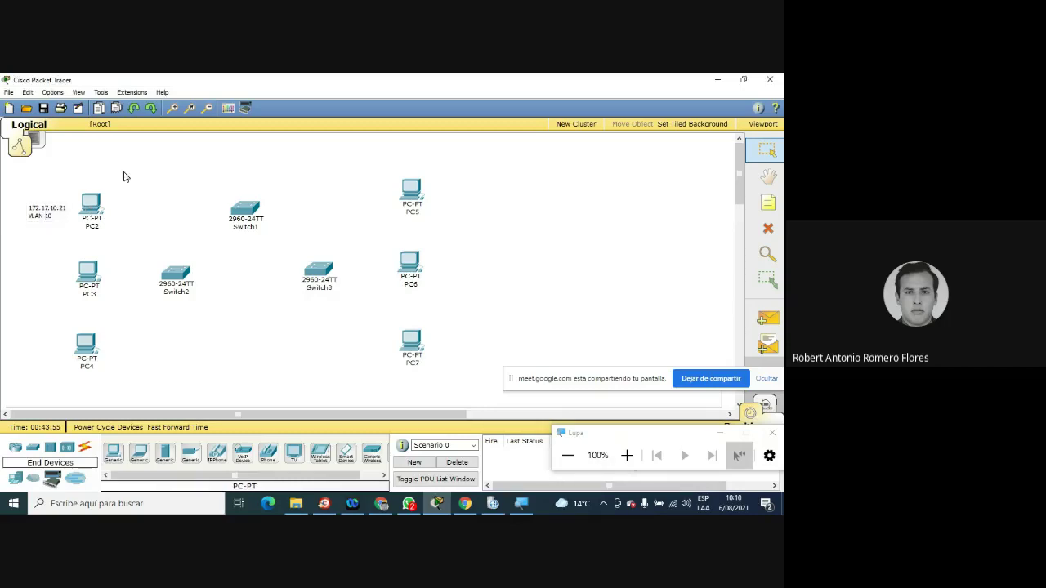
Add a two-line note beside PC3 reading "172.17.20.22" and "VLAN 20"
{"action": "left_click", "coordinate": [768, 202]}
{"action": "left_click", "coordinate": [29, 274]}
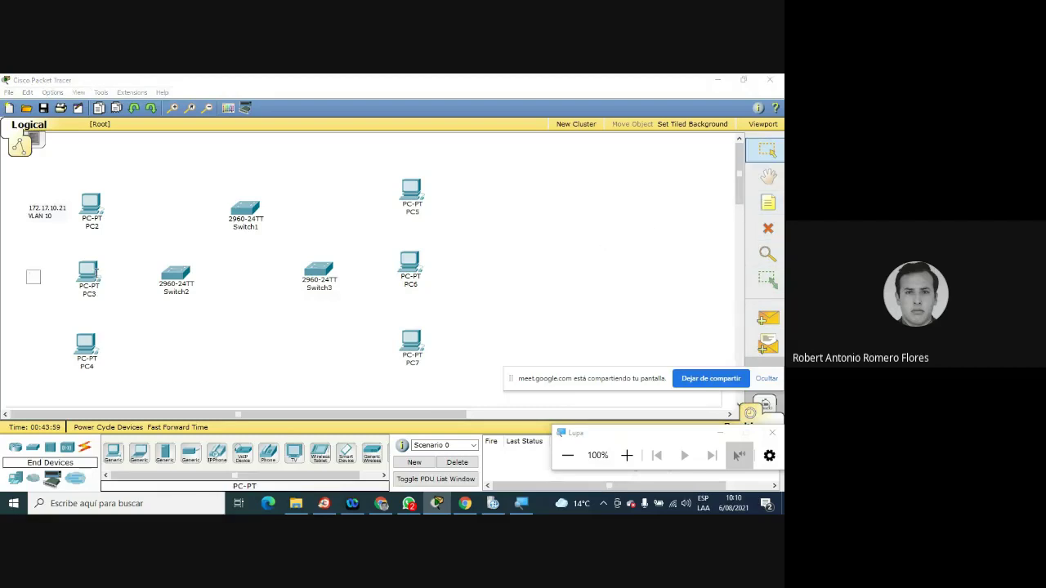
{"action": "type", "text": "172.17.20.22"}
{"action": "key", "text": "Return"}
{"action": "type", "text": "VLAN 20"}
{"action": "left_click", "coordinate": [35, 351]}
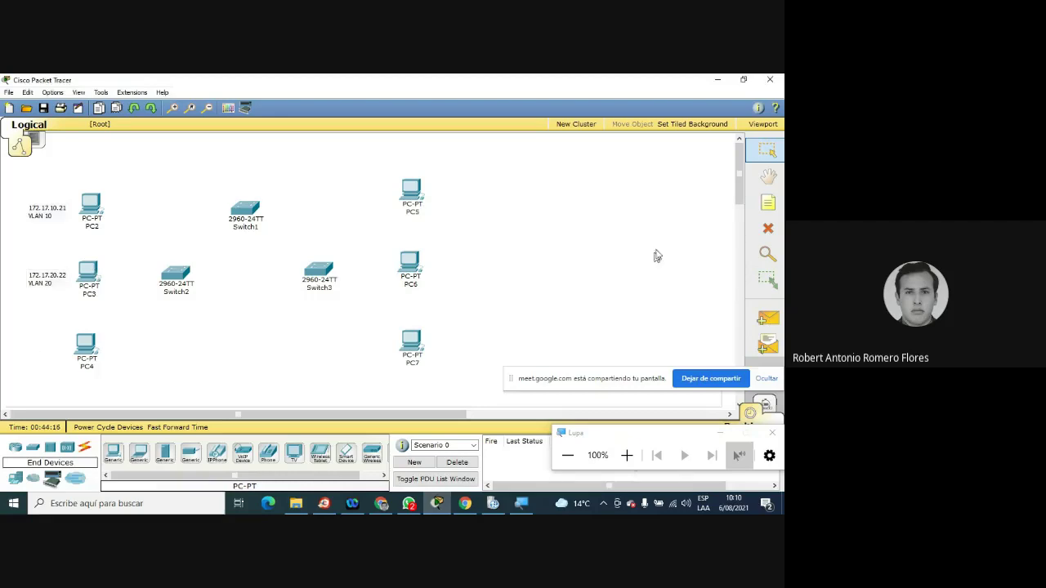
Add a two-line note beside PC4 reading "172.17.30.23" and "VLAN 30"
{"action": "left_click", "coordinate": [758, 204]}
{"action": "left_click", "coordinate": [28, 344]}
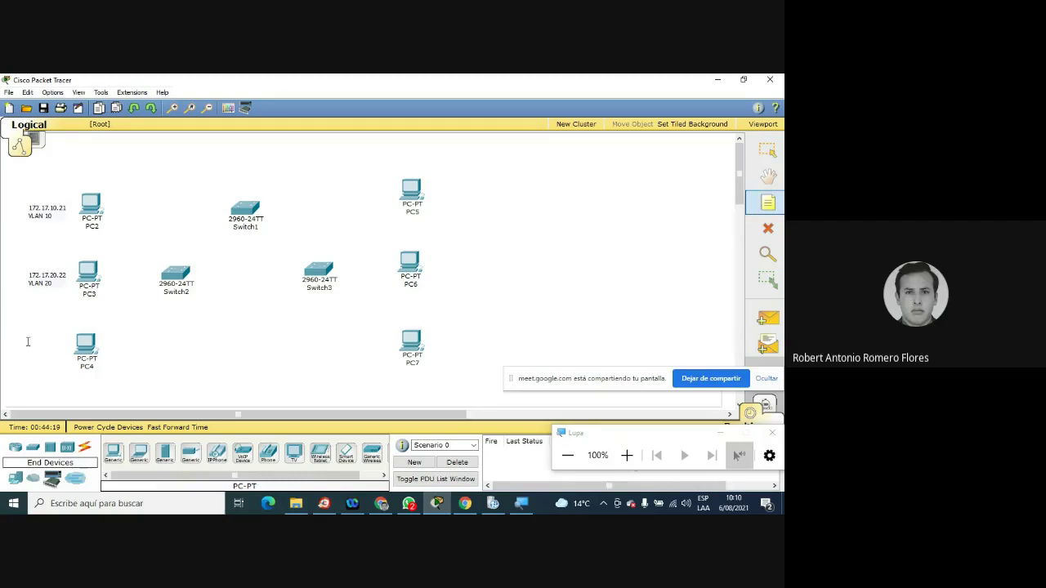
{"action": "type", "text": "1"}
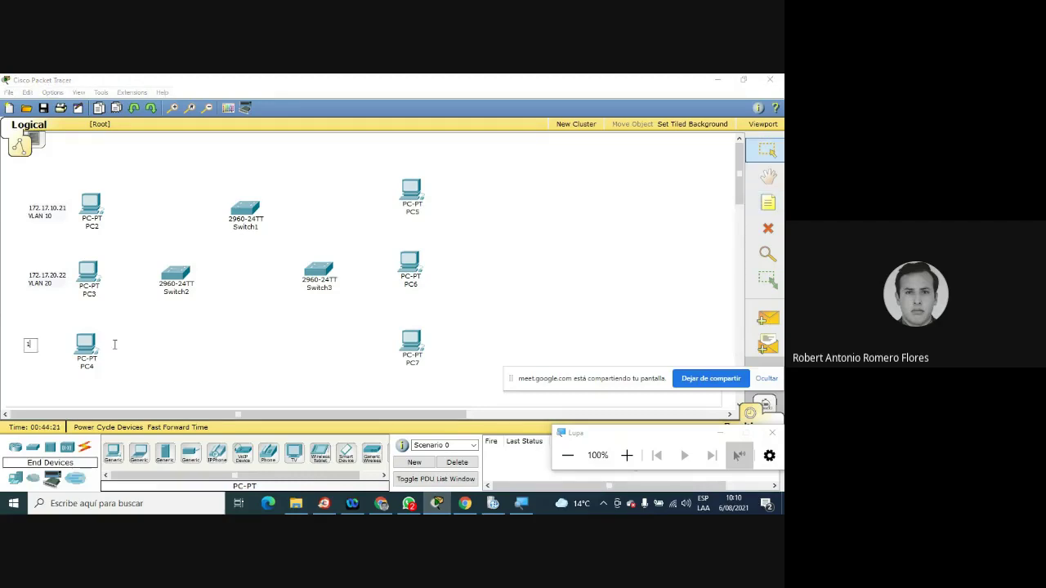
{"action": "type", "text": "72.17.30.23"}
{"action": "key", "text": "Return"}
{"action": "type", "text": "VLAN 30"}
{"action": "key", "text": "Return"}
{"action": "key", "text": "BackSpace"}
{"action": "left_click", "coordinate": [181, 321]}
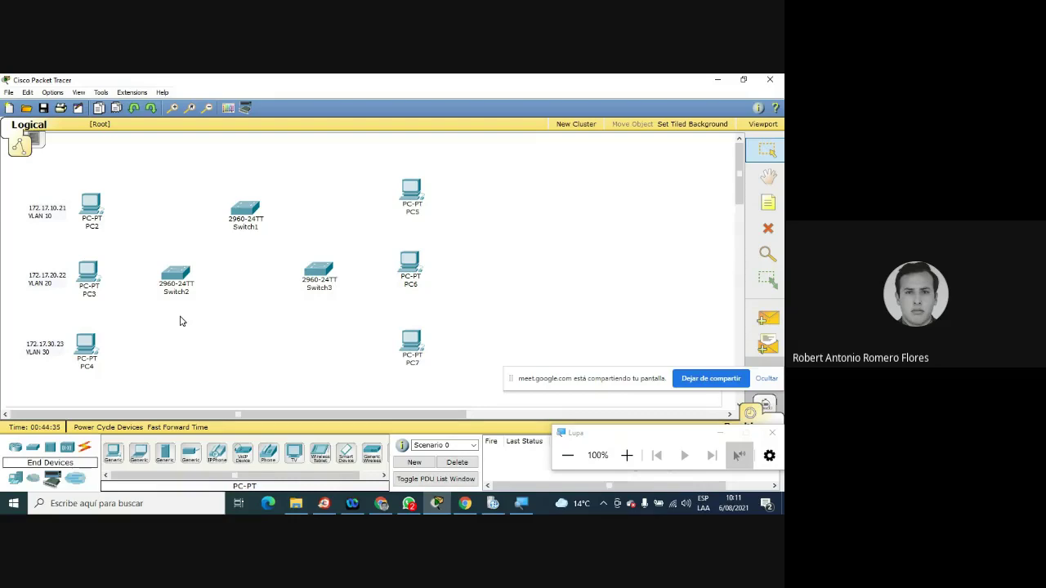
Add a two-line note beside PC5 reading "172.17.10.24" and "VLAN 10"
{"action": "left_click", "coordinate": [767, 202]}
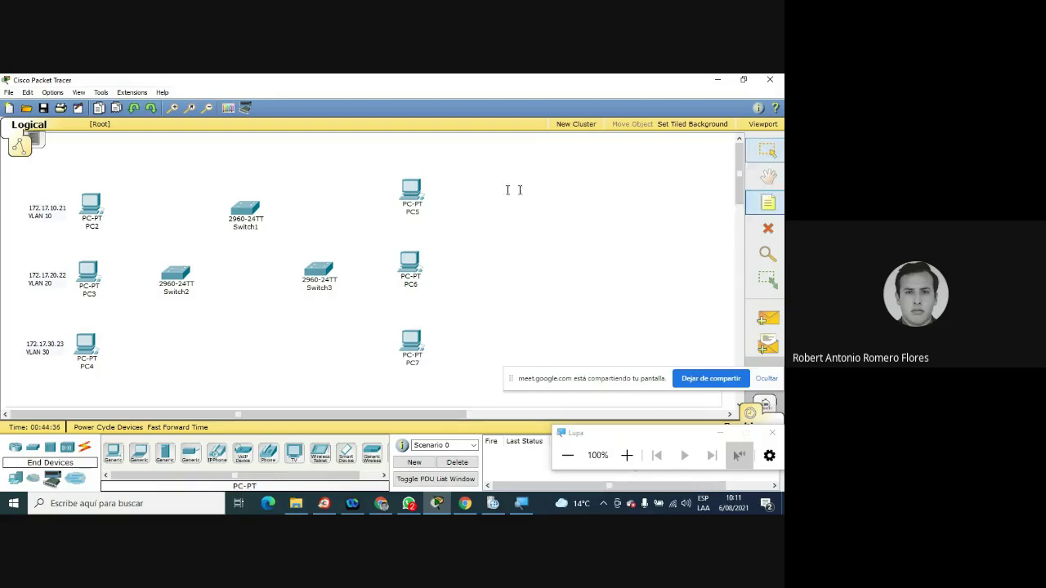
{"action": "left_click", "coordinate": [434, 191]}
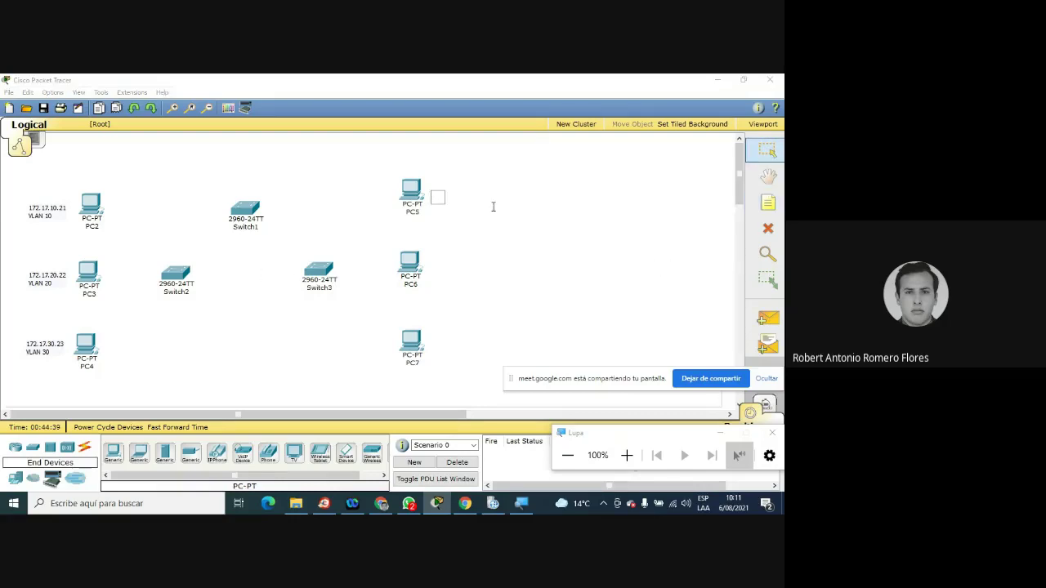
{"action": "type", "text": "172.17.10.24"}
{"action": "key", "text": "Return"}
{"action": "type", "text": "VLAN 10"}
{"action": "key", "text": "Return"}
{"action": "key", "text": "BackSpace"}
{"action": "left_click", "coordinate": [458, 264]}
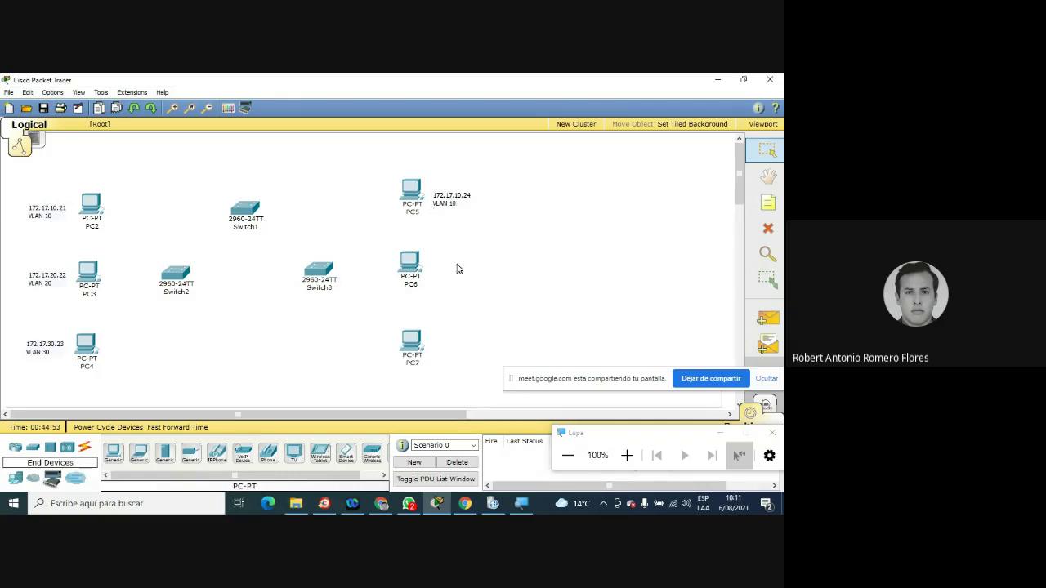
Add a two-line note beside PC6 reading "172.17.20.25" and "VLAN 20"
{"action": "left_click", "coordinate": [769, 206]}
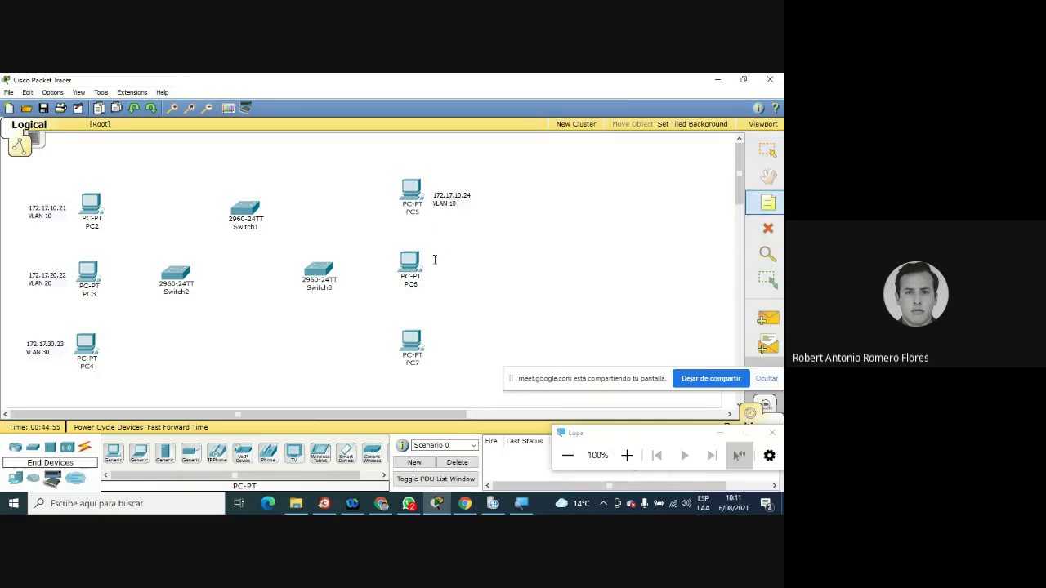
{"action": "left_click", "coordinate": [435, 262]}
{"action": "type", "text": "1"}
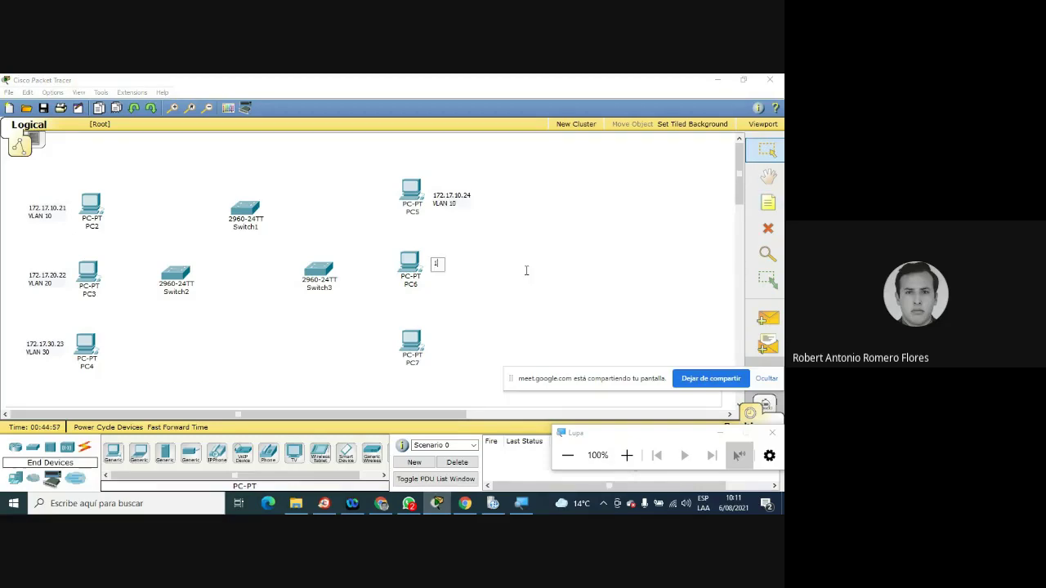
{"action": "type", "text": "72.17."}
{"action": "type", "text": "20.25"}
{"action": "key", "text": "Return"}
{"action": "type", "text": "VLAN 20"}
Add a two-line note beside PC7 reading "172.17.30.26" and "VLAN 30"
{"action": "left_click", "coordinate": [767, 202]}
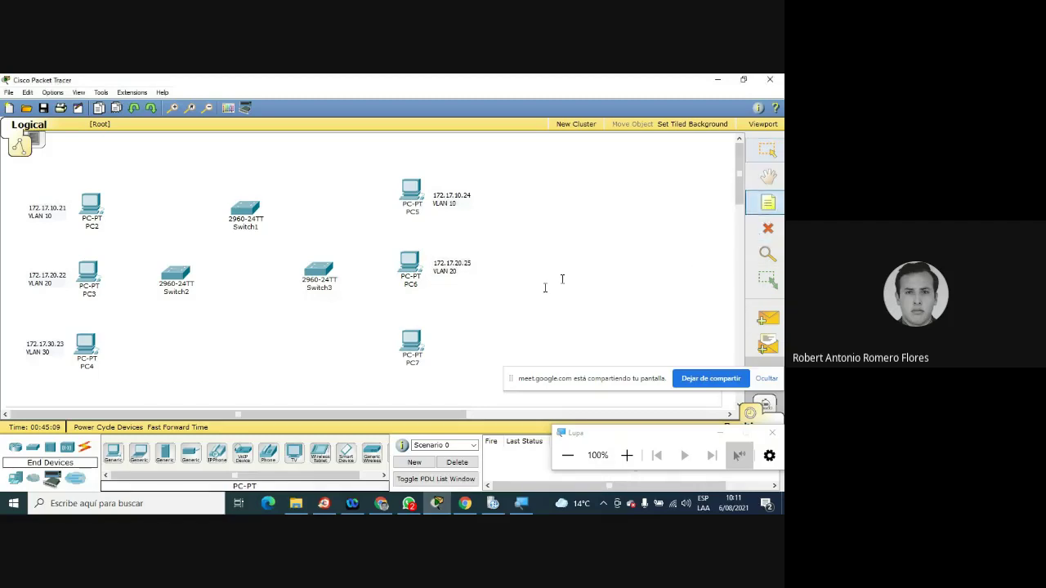
{"action": "left_click", "coordinate": [439, 341]}
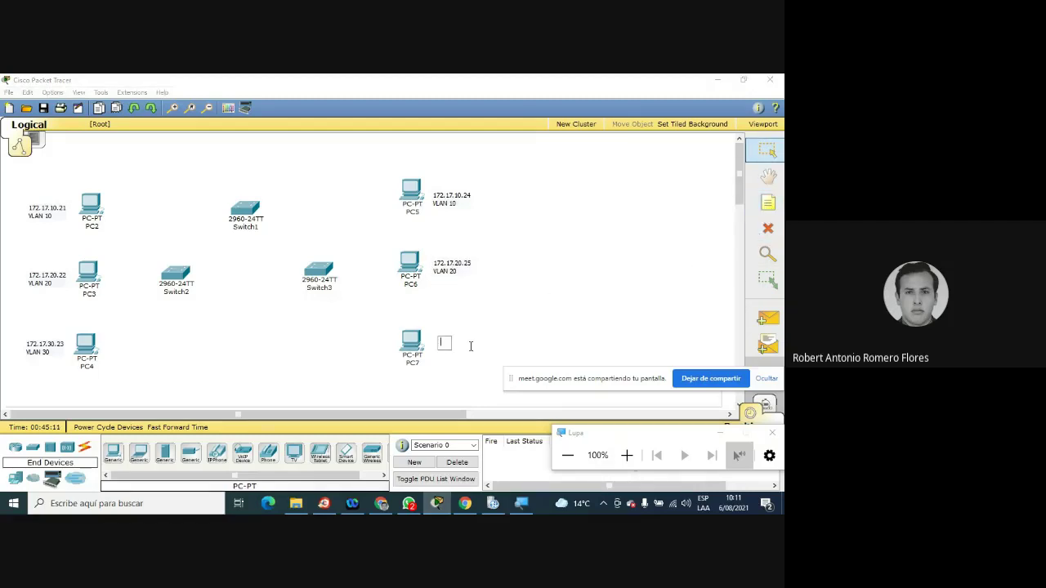
{"action": "type", "text": "172.17.30.26"}
{"action": "key", "text": "Return"}
{"action": "type", "text": ".26 "}
{"action": "type", "text": "VLAN "}
{"action": "type", "text": "30"}
{"action": "left_click", "coordinate": [498, 316]}
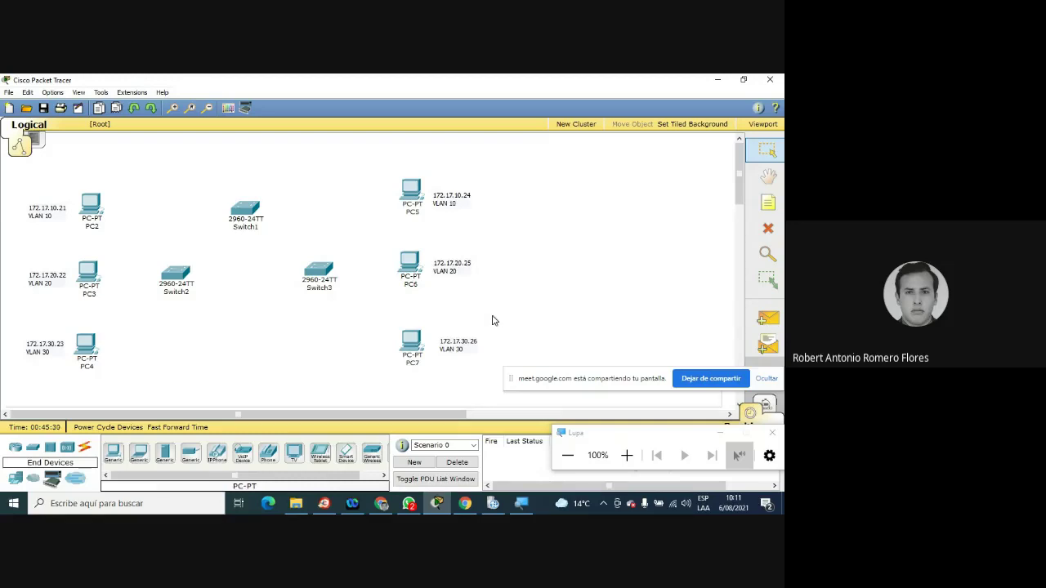
Connect PC2's FastEthernet port to FastEthernet0/11 on Switch2 with a copper straight-through cable
{"action": "left_click", "coordinate": [85, 448]}
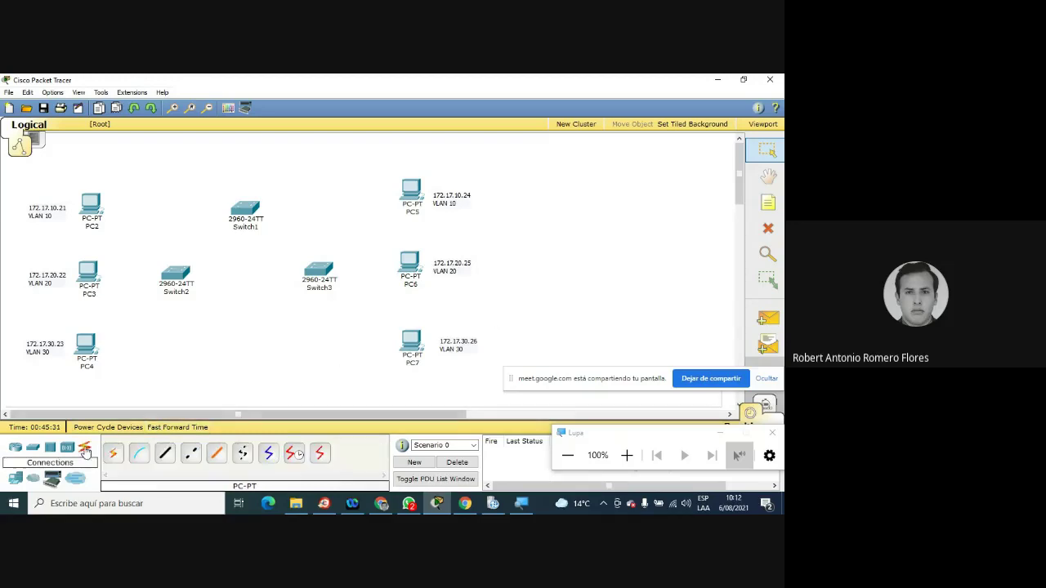
{"action": "left_click", "coordinate": [164, 455]}
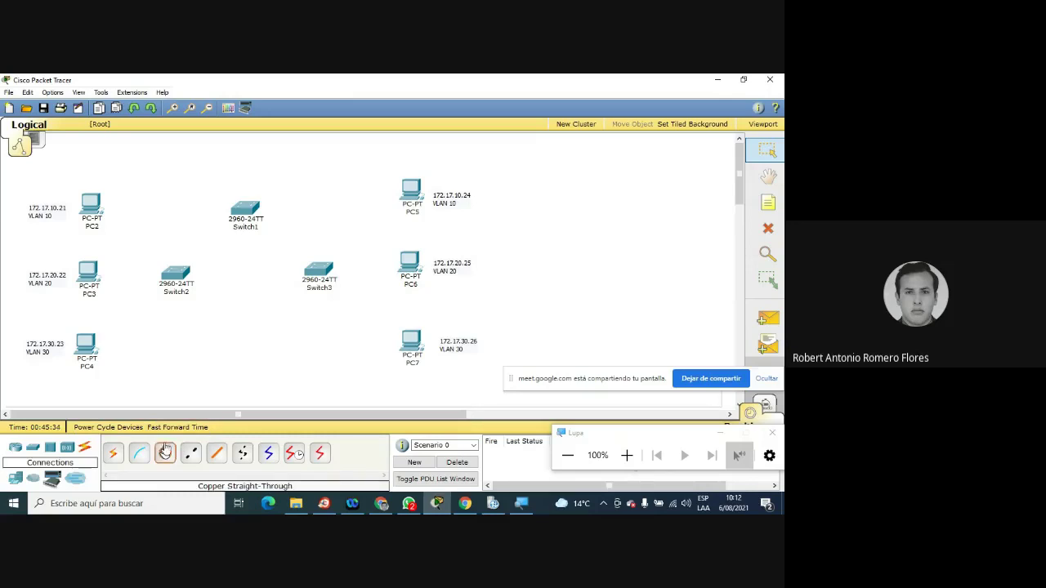
{"action": "left_click", "coordinate": [92, 205]}
{"action": "left_click", "coordinate": [117, 212]}
{"action": "left_click", "coordinate": [174, 274]}
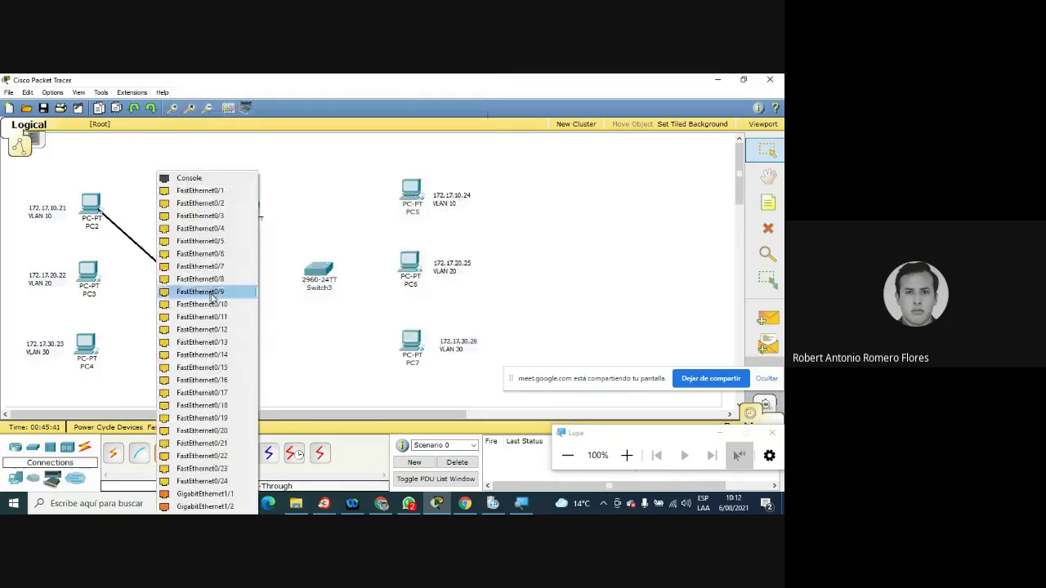
{"action": "left_click", "coordinate": [227, 319]}
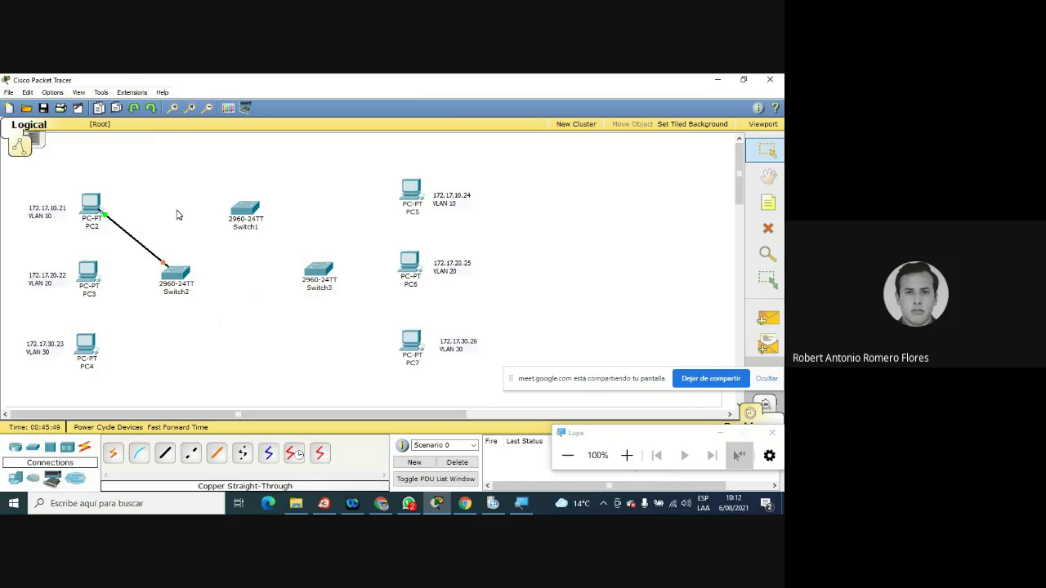
Connect PC3's FastEthernet port to FastEthernet0/18 on Switch2 with a copper straight-through cable
{"action": "left_click", "coordinate": [165, 454]}
{"action": "left_click", "coordinate": [88, 278]}
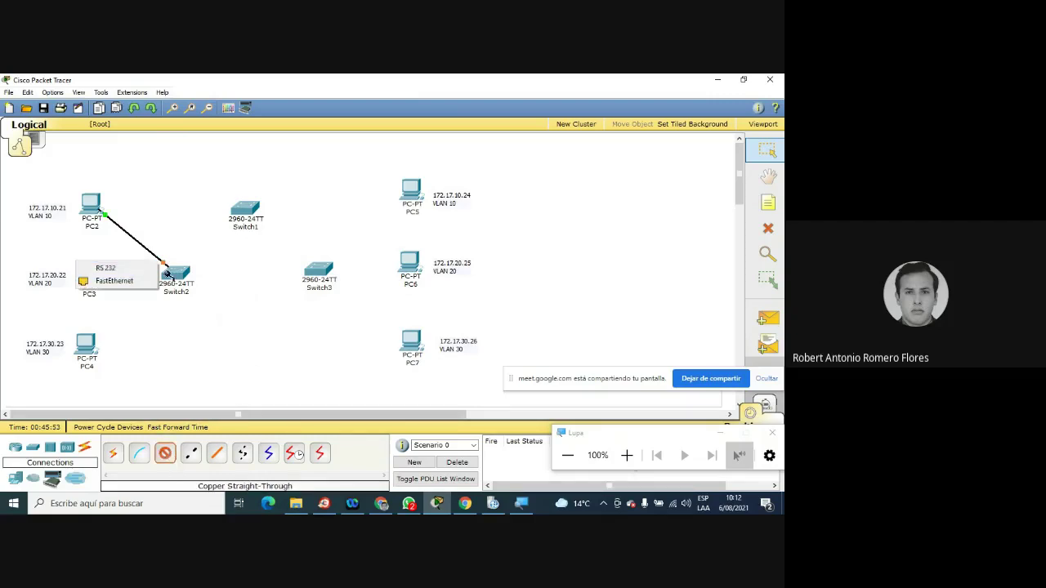
{"action": "left_click", "coordinate": [122, 282]}
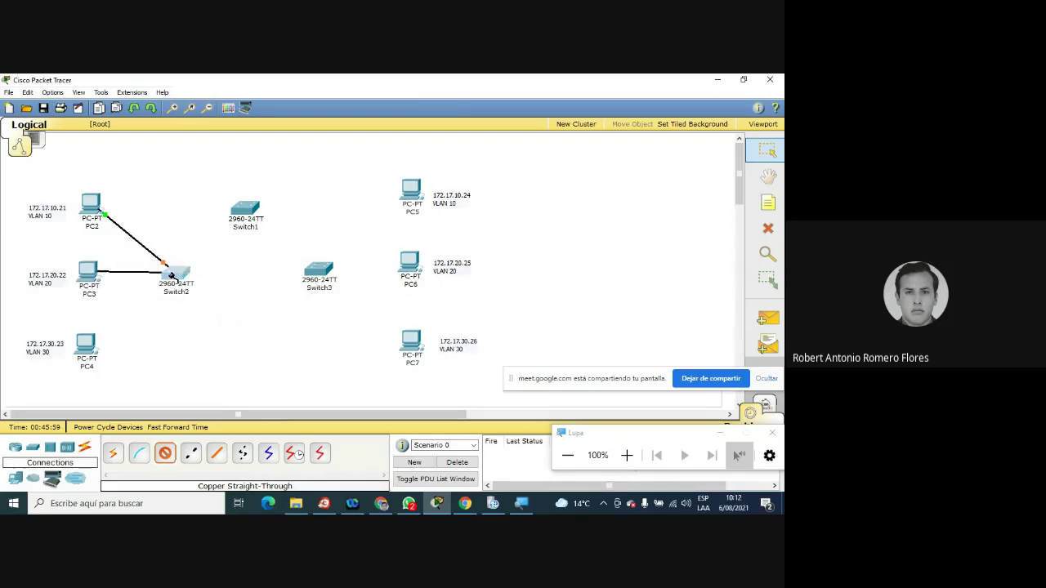
{"action": "left_click", "coordinate": [171, 276]}
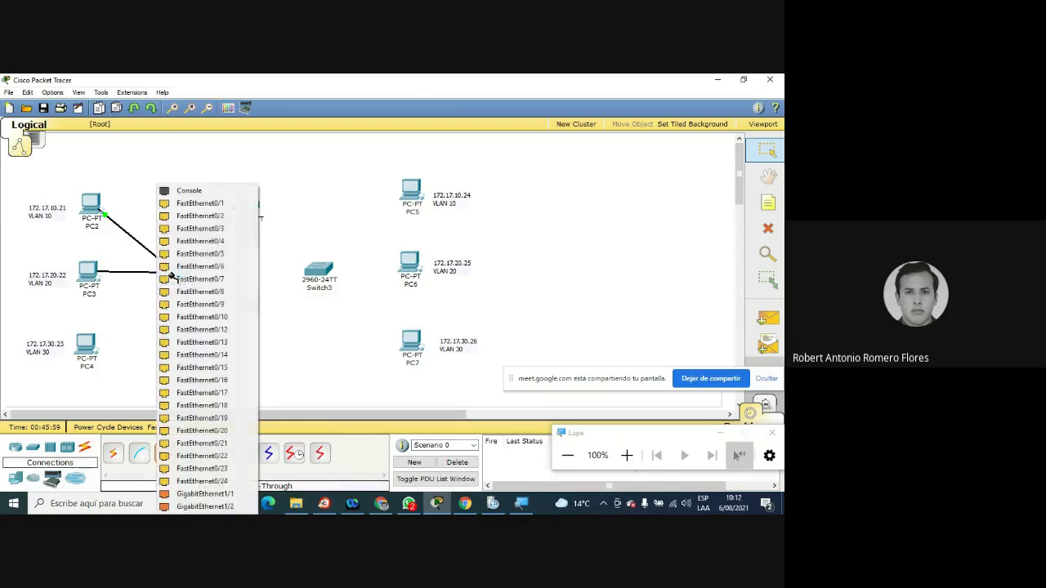
{"action": "left_click", "coordinate": [233, 406]}
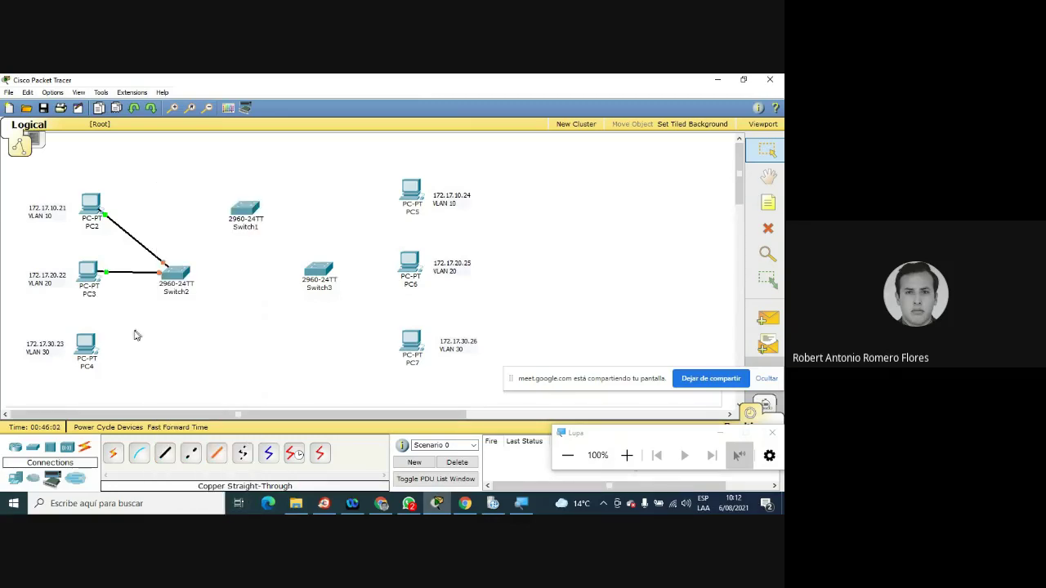
Connect PC4's FastEthernet port to FastEthernet0/5 on Switch2 with a copper straight-through cable
{"action": "left_click", "coordinate": [164, 456]}
{"action": "left_click", "coordinate": [87, 346]}
{"action": "left_click", "coordinate": [108, 351]}
{"action": "left_click", "coordinate": [177, 274]}
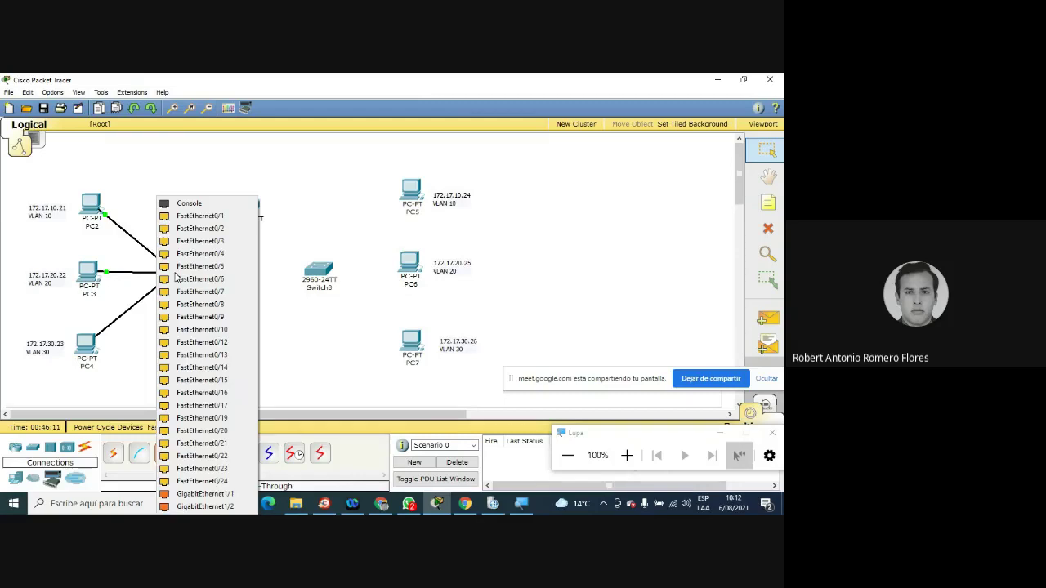
{"action": "left_click", "coordinate": [188, 267]}
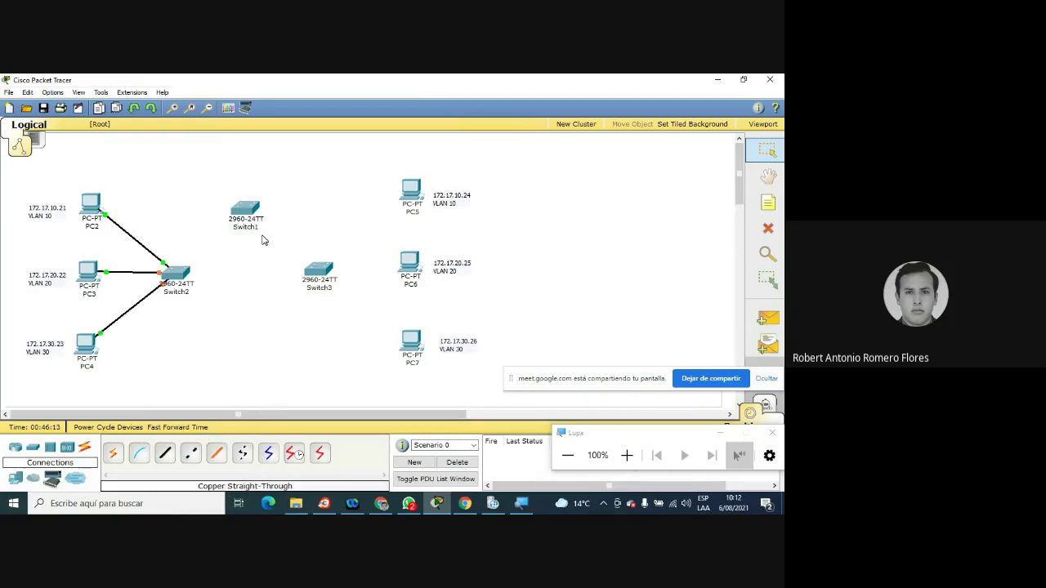
Link Switch2 to Switch1 with a copper cross-over cable between their FastEthernet ports
{"action": "left_click", "coordinate": [193, 453]}
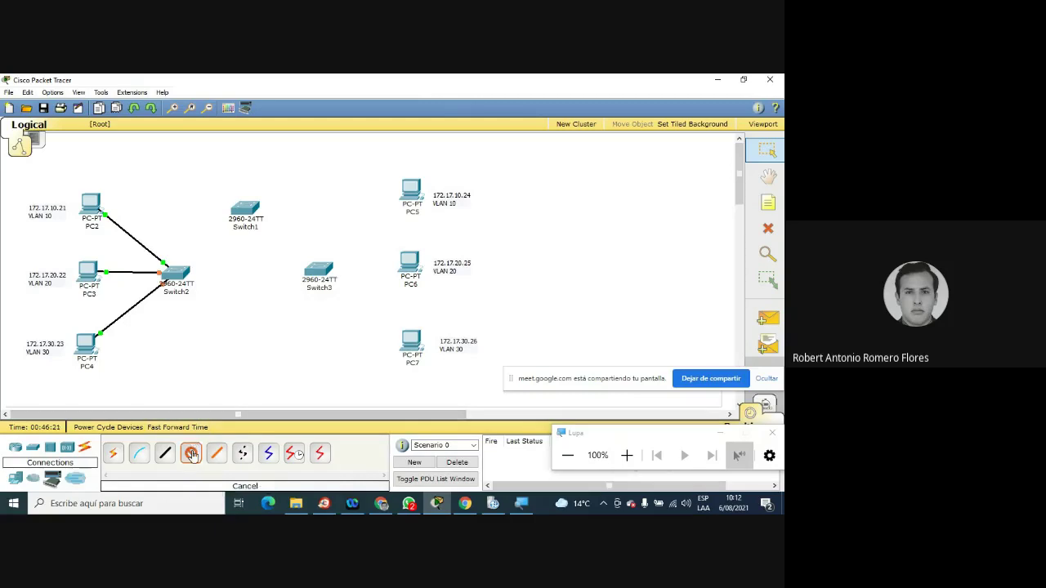
{"action": "left_click", "coordinate": [192, 454]}
{"action": "left_click", "coordinate": [191, 454]}
{"action": "mouse_move", "coordinate": [181, 271]}
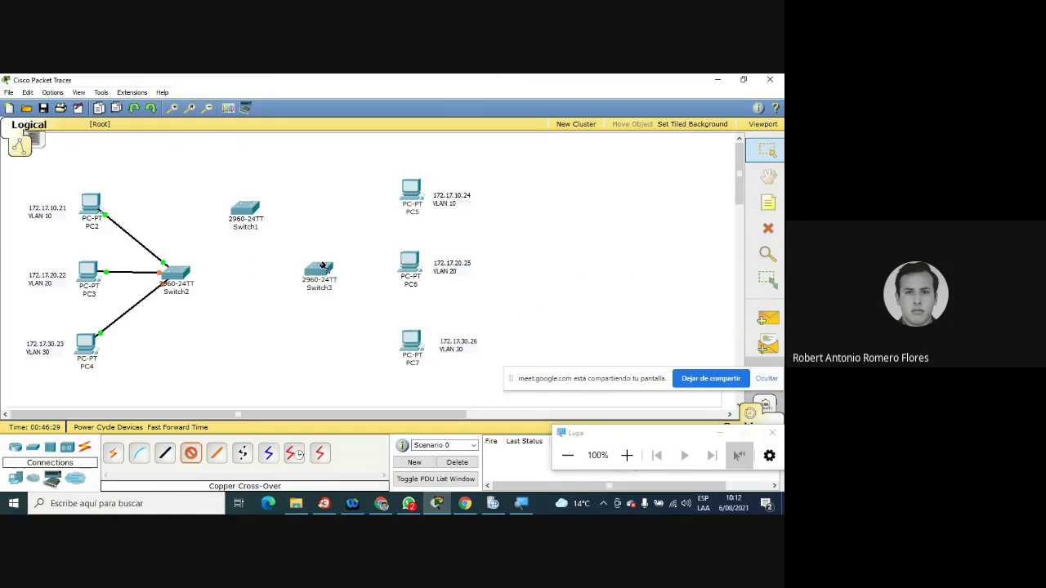
{"action": "mouse_move", "coordinate": [329, 268]}
{"action": "left_click", "coordinate": [188, 272]}
{"action": "left_click", "coordinate": [219, 234]}
{"action": "left_click", "coordinate": [245, 210]}
{"action": "left_click", "coordinate": [288, 192]}
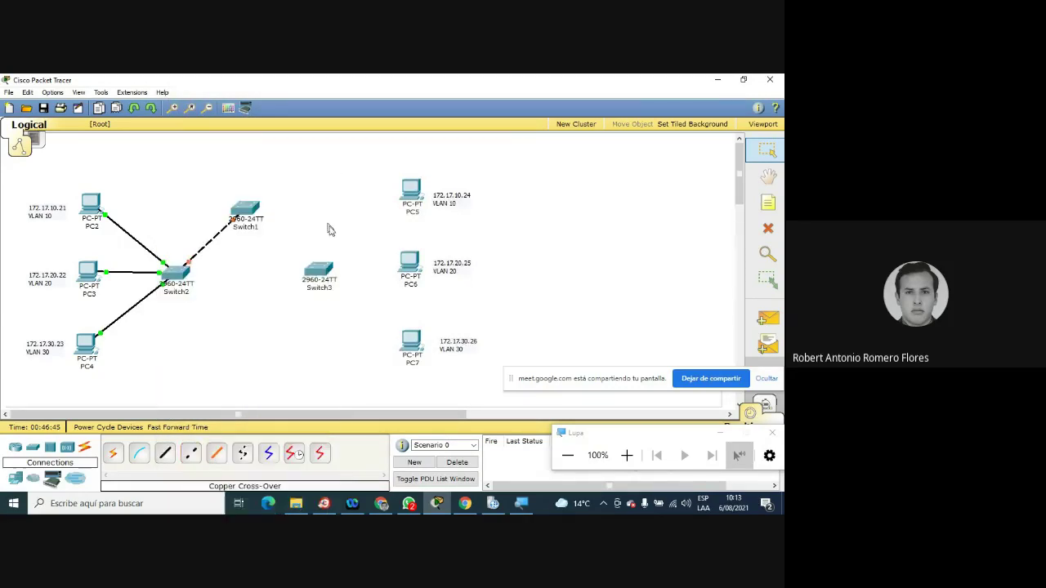
Link Switch1 to Switch3 with a copper cross-over cable between free FastEthernet ports
{"action": "left_click", "coordinate": [190, 454]}
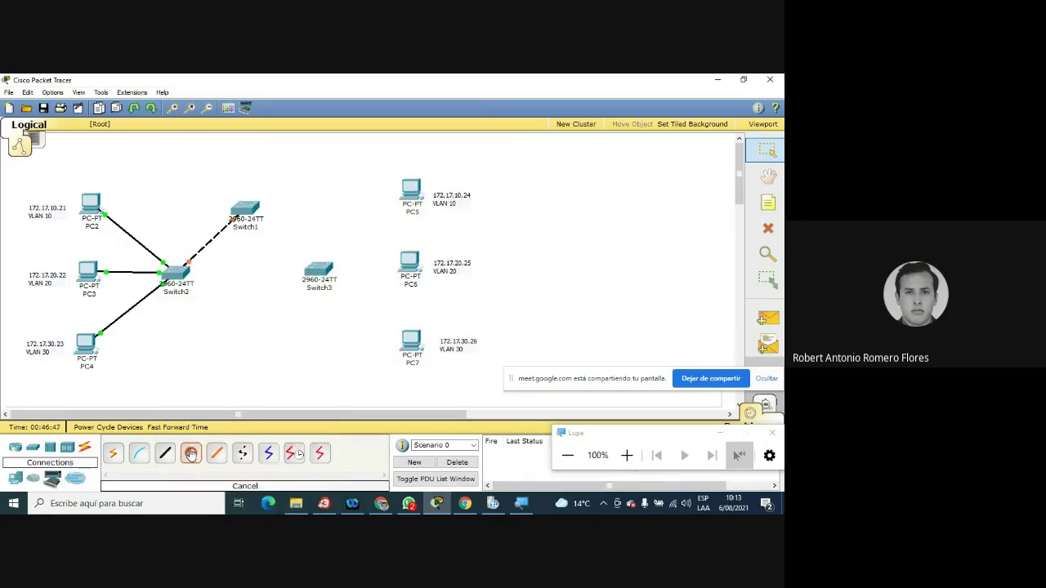
{"action": "left_click", "coordinate": [254, 209]}
{"action": "left_click", "coordinate": [286, 204]}
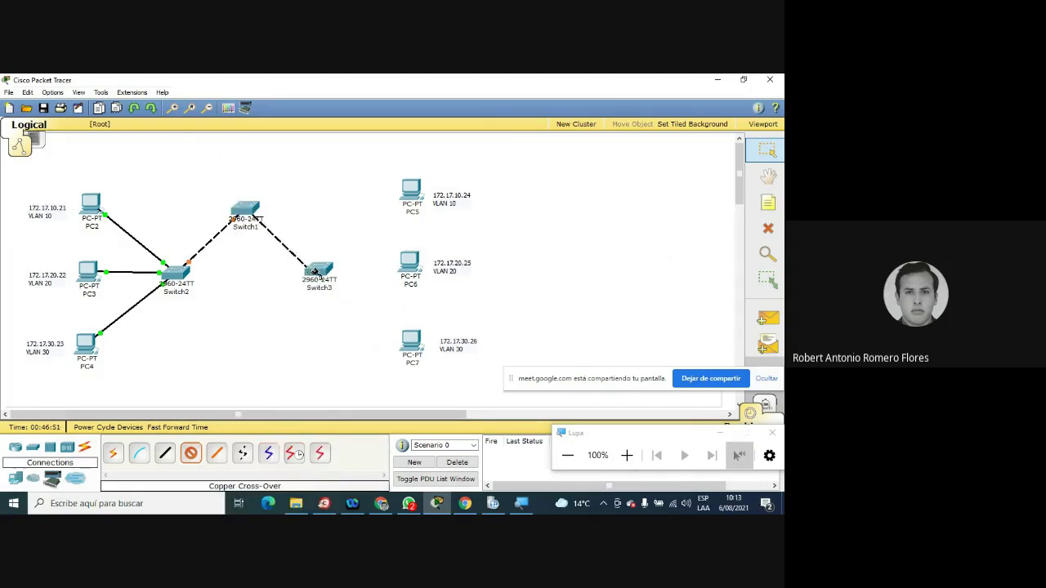
{"action": "left_click", "coordinate": [315, 272]}
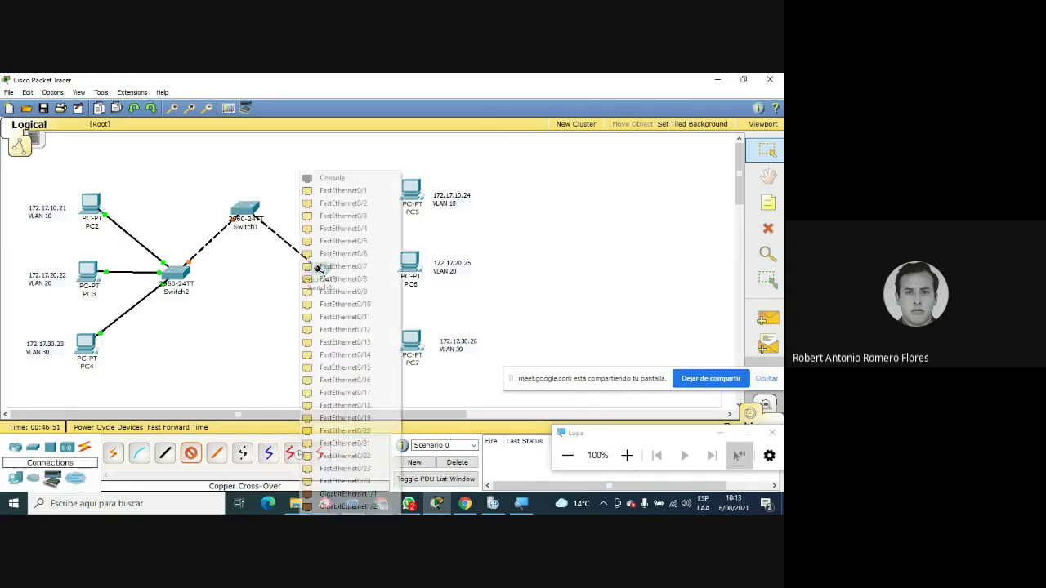
{"action": "left_click", "coordinate": [353, 211]}
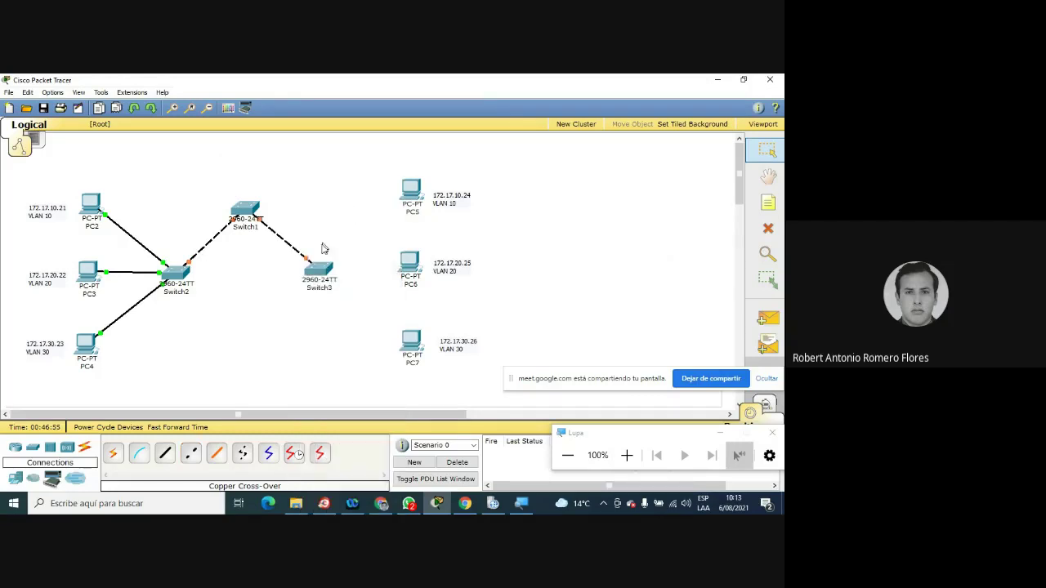